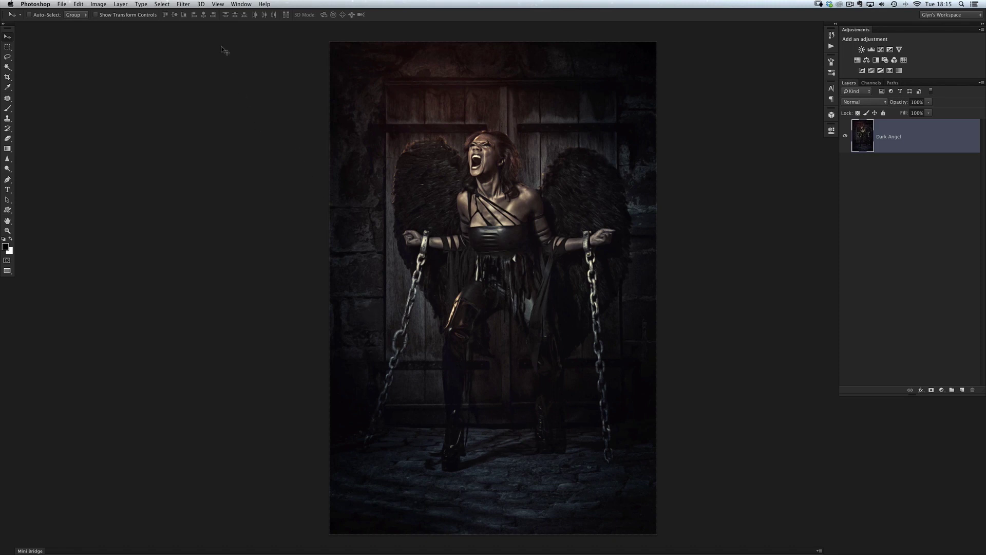
Create a Gradient fill layer named 'light' with the Soft Light blend mode.
click(122, 5)
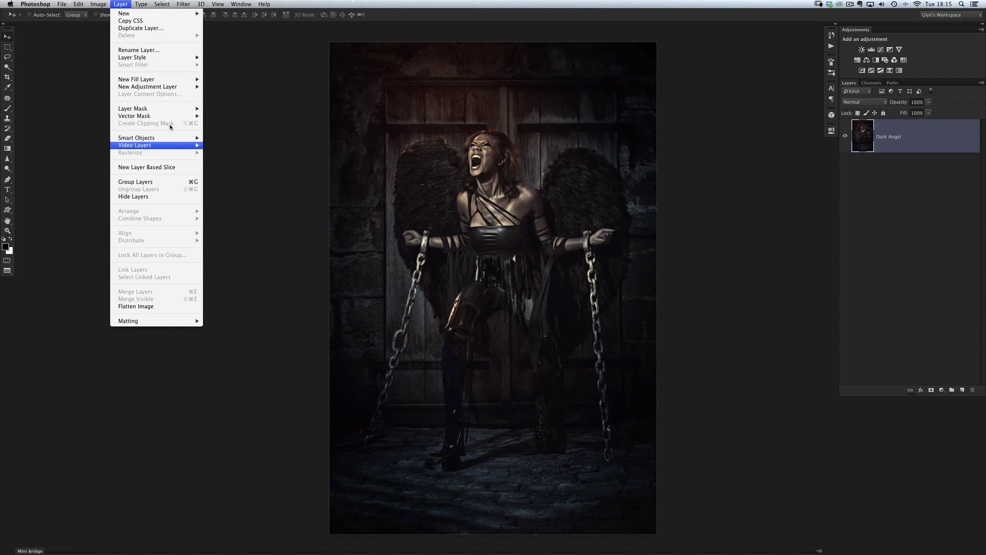
mouse_move(184, 80)
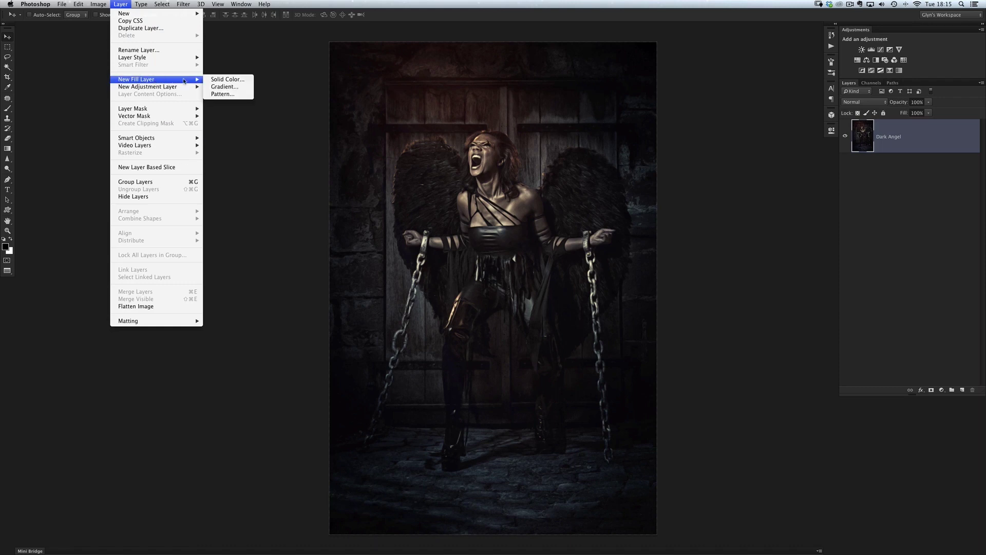
click(221, 87)
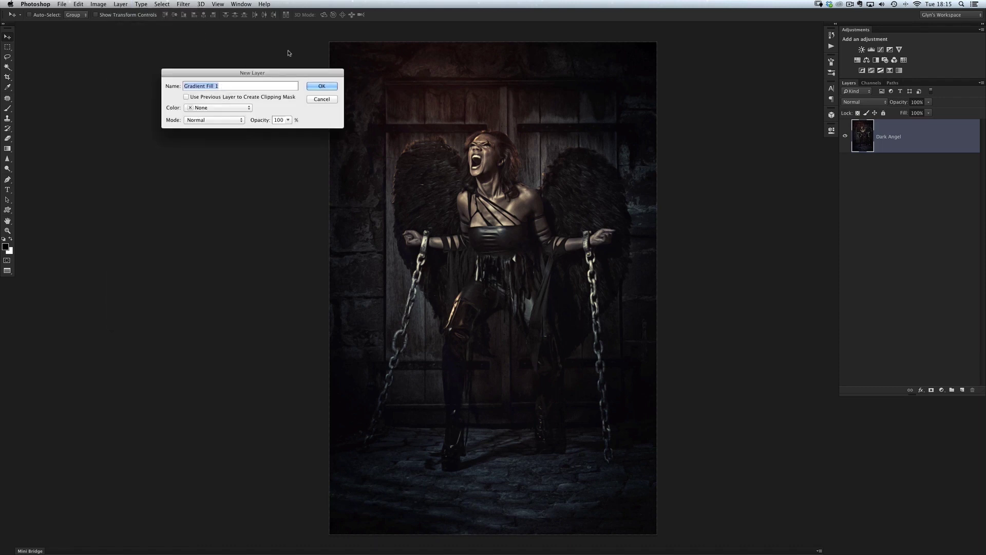
text(light)
drag(297, 78, 324, 162)
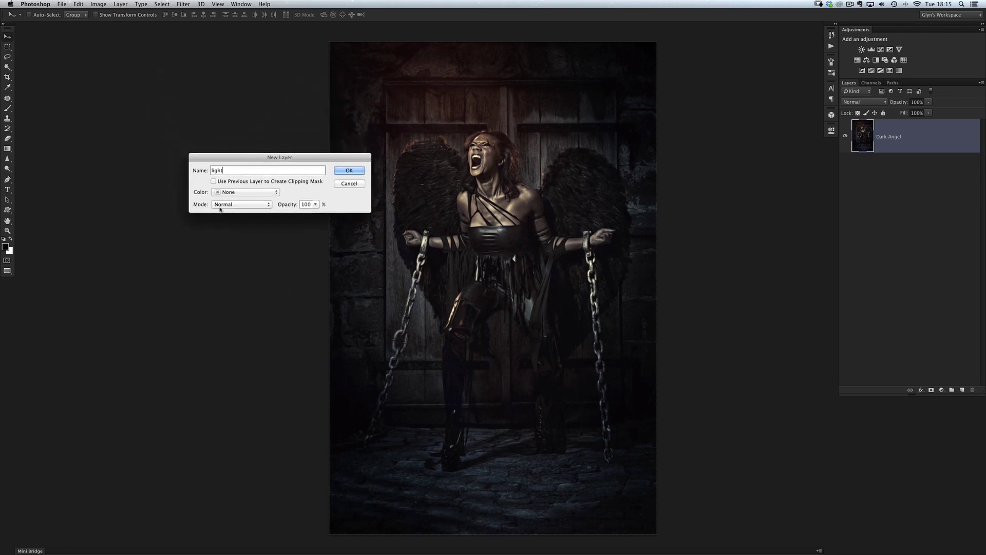
click(235, 205)
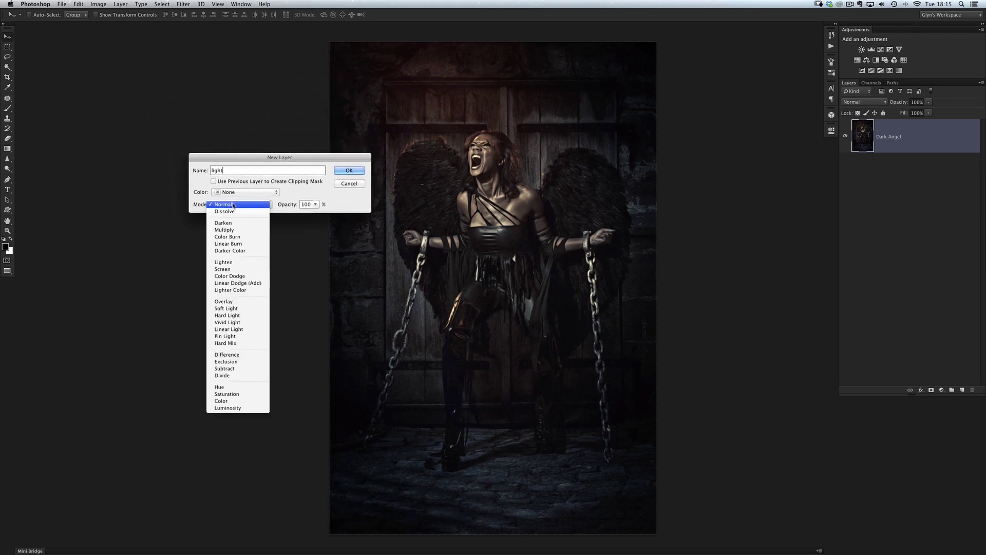
click(226, 309)
Load the Violet, Orange preset into the light layer's Gradient Editor.
click(349, 170)
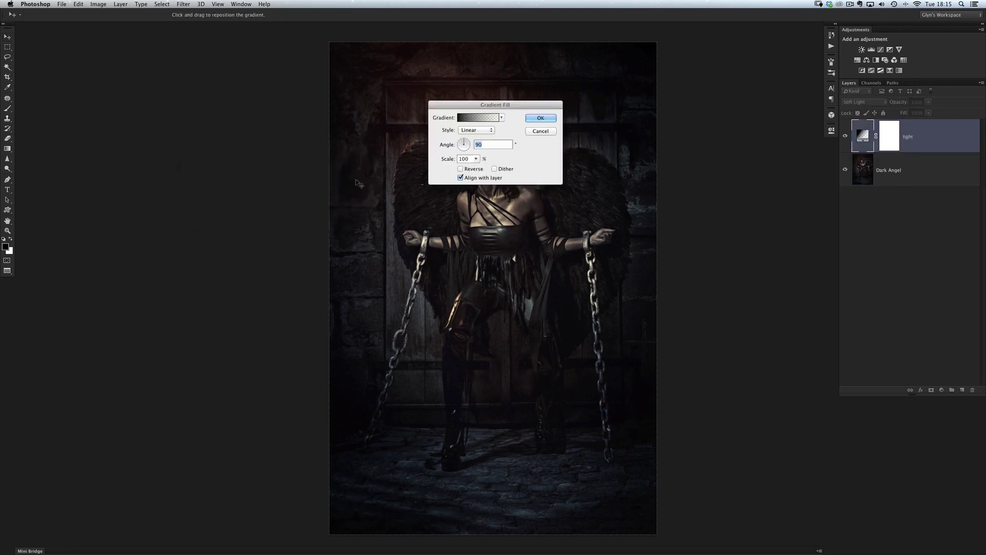
drag(473, 105, 208, 188)
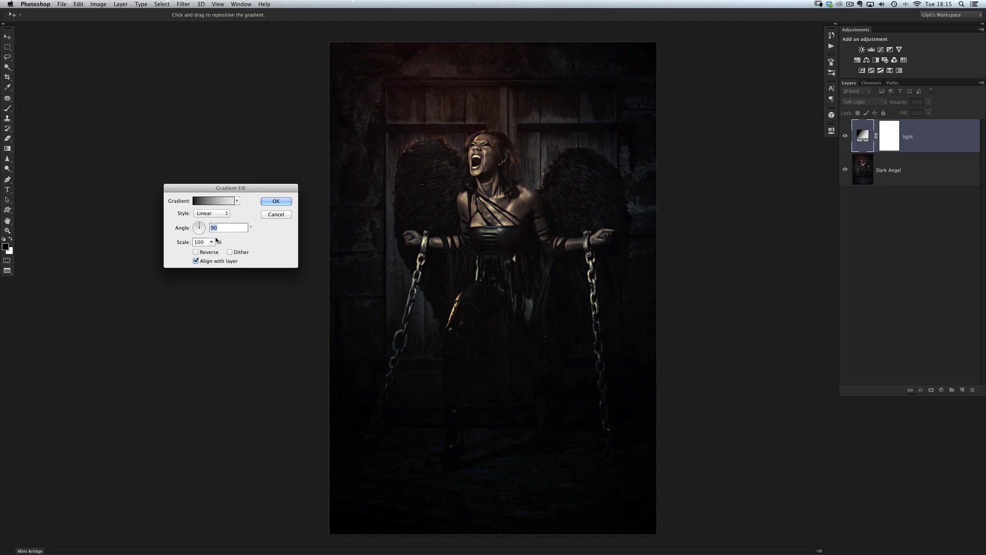
click(209, 202)
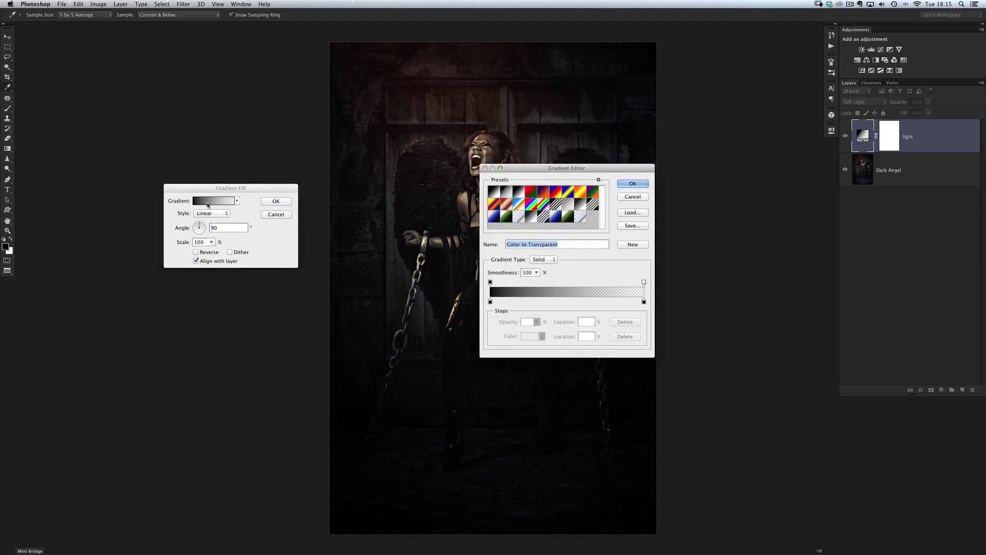
click(544, 192)
drag(512, 168, 591, 135)
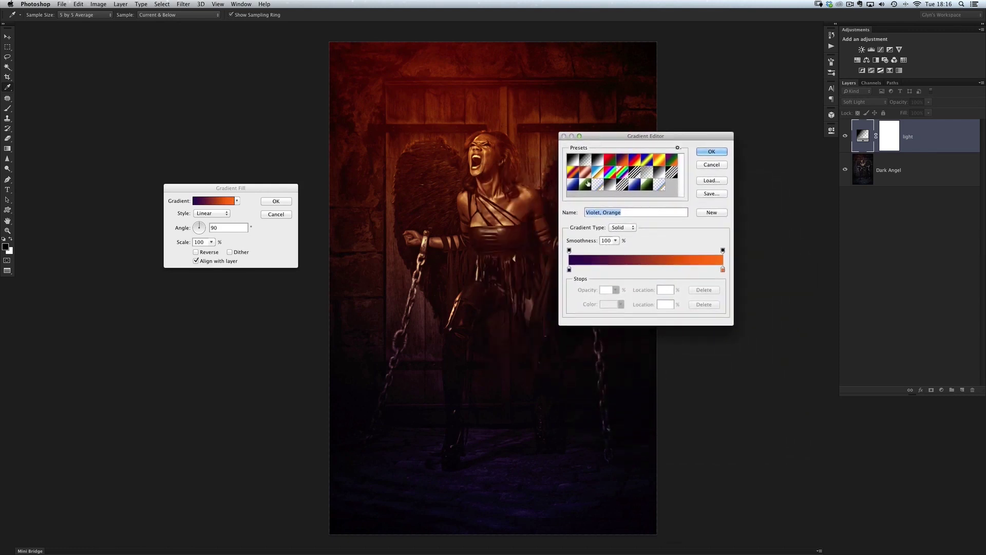
Change the gradient's left colour stop to a dark teal (#26556d).
click(569, 269)
click(609, 304)
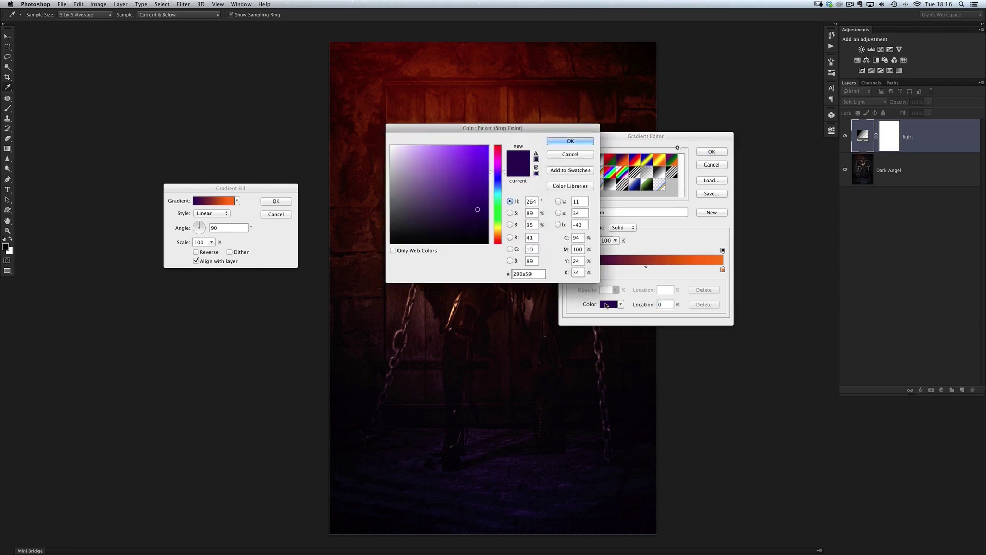
click(497, 188)
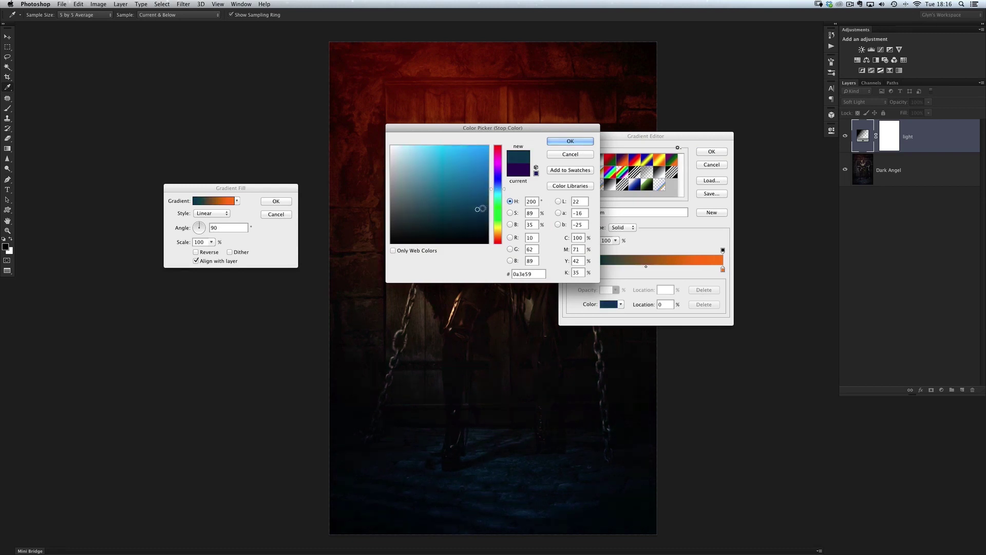
click(457, 193)
drag(445, 197, 455, 203)
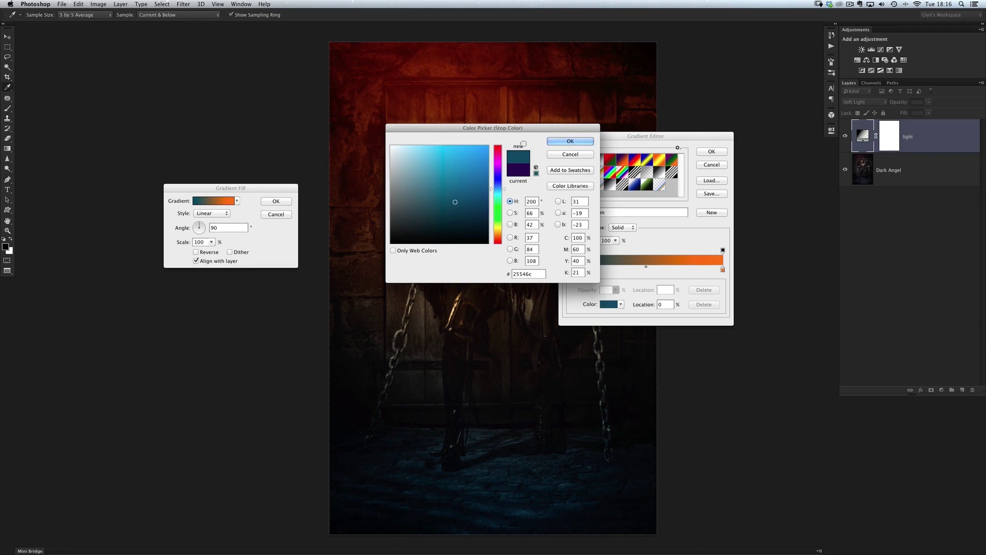
click(558, 142)
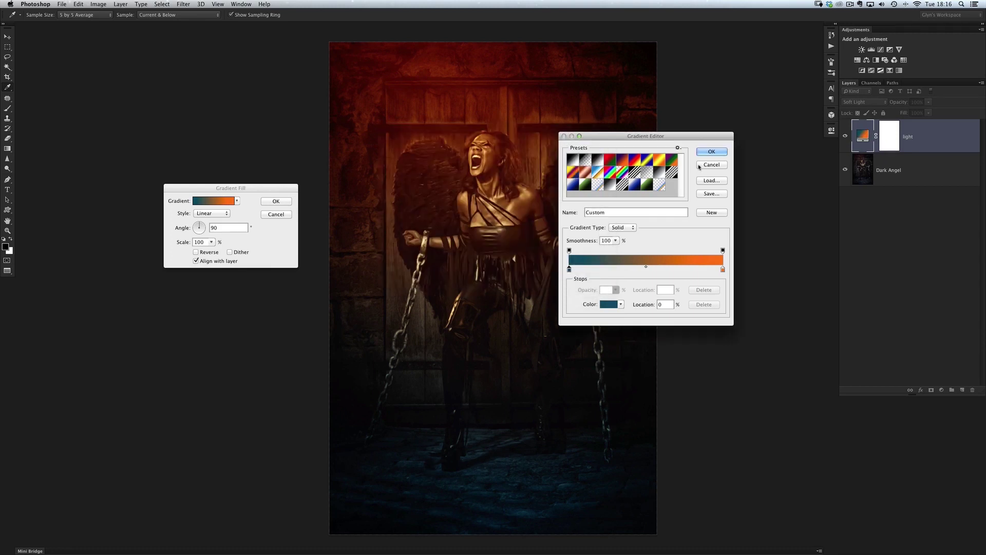
Rotate the gradient to 32.01°, shift it so orange sits upper right, and apply it.
click(713, 152)
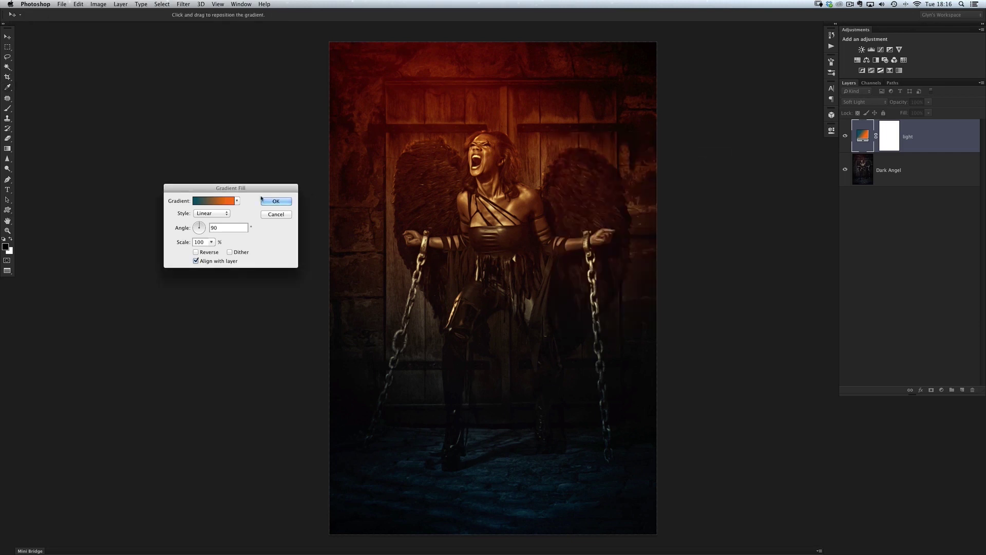
drag(236, 189, 261, 141)
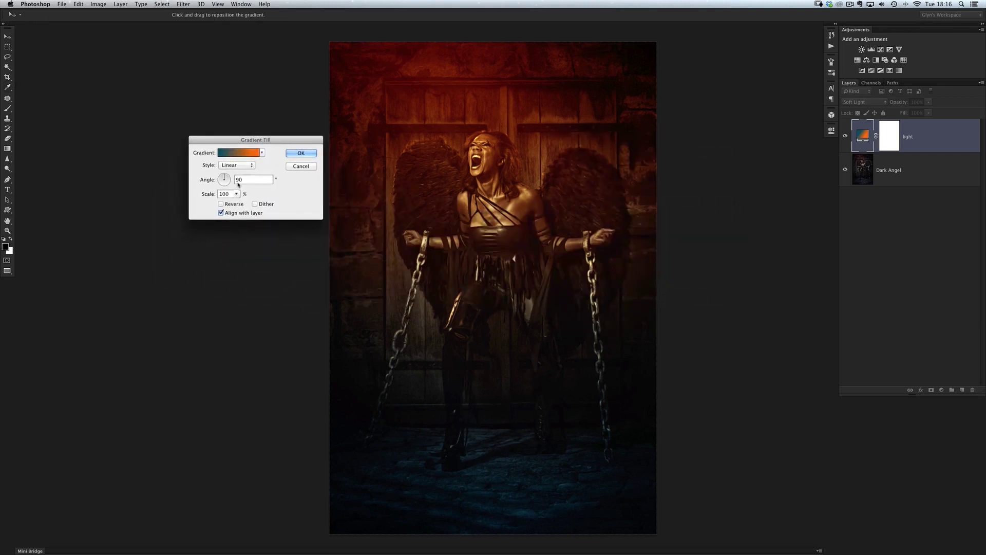
drag(225, 182, 231, 179)
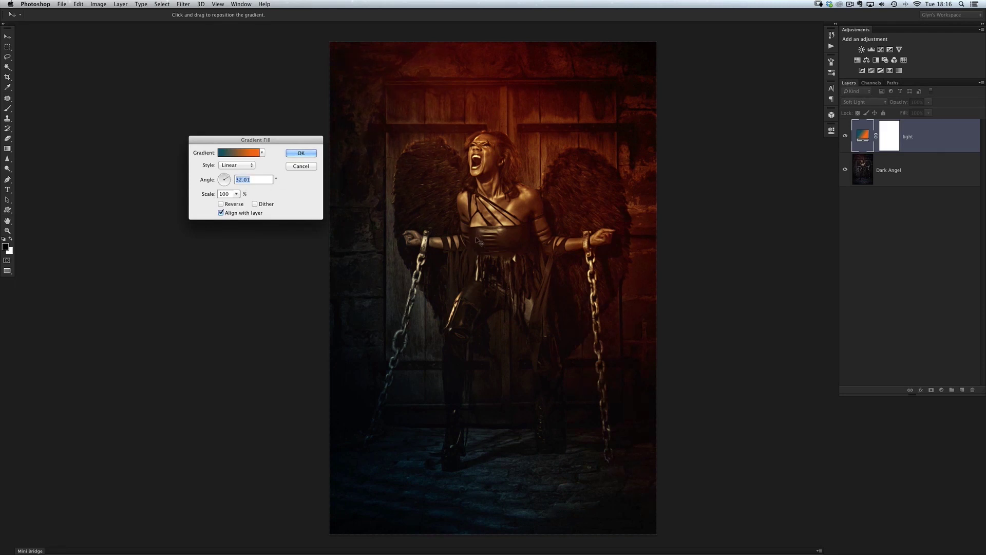
drag(480, 242, 555, 193)
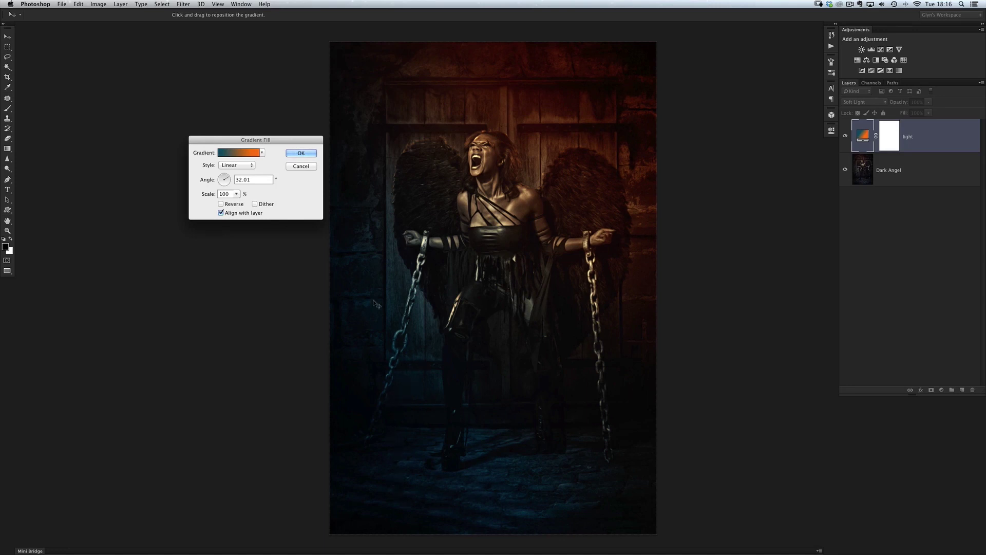
click(302, 154)
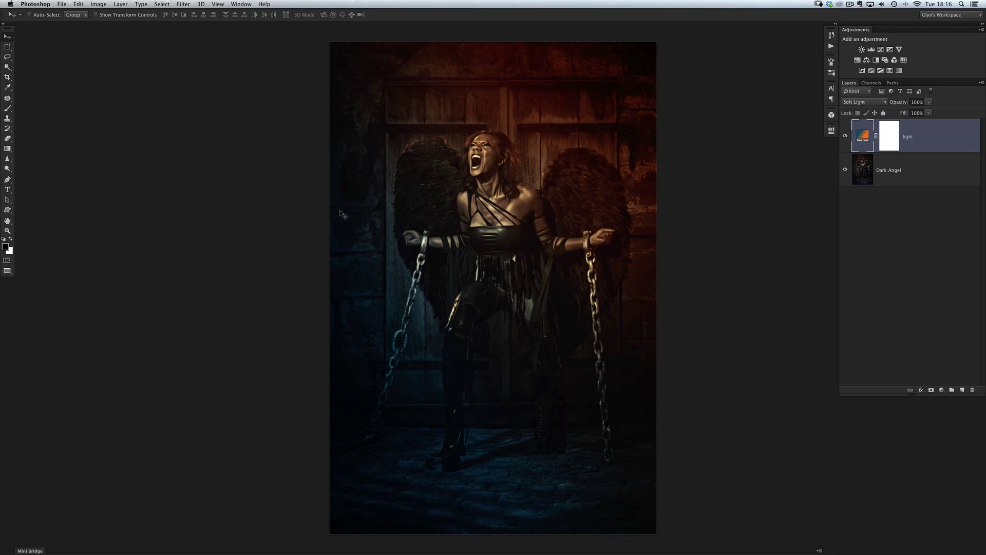
In Lightroom, select the Graduated Filter and give it a slightly reddish orange colour tint.
key(super+Tab)
key(super+Tab)
key(super+Tab)
key(super+Tab)
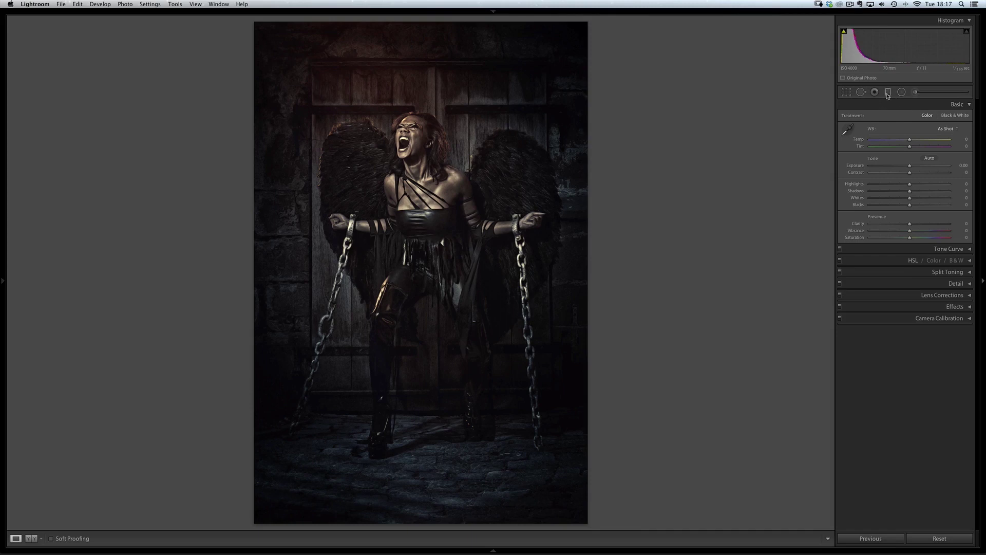
click(887, 93)
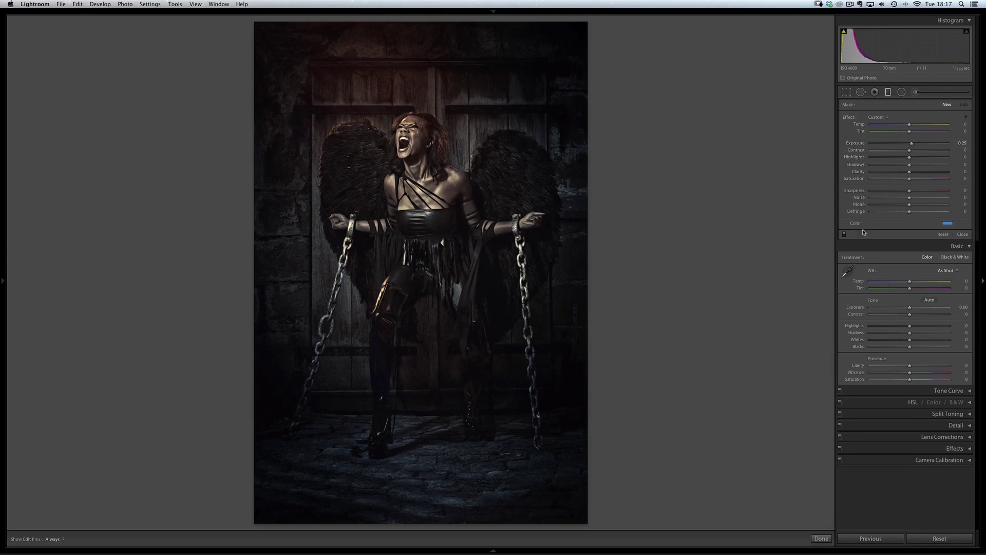
click(949, 226)
click(804, 227)
mouse_move(803, 227)
mouse_down()
mouse_move(805, 214)
mouse_move(806, 258)
mouse_move(803, 234)
mouse_up()
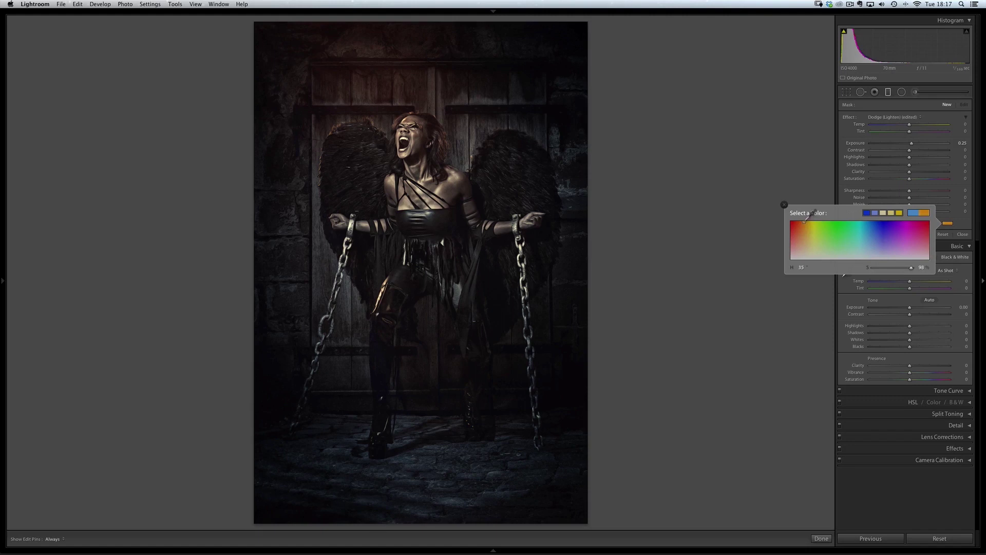
drag(803, 222, 802, 221)
Drag the orange filter diagonally across the photo's top and raise Saturation to 100.
click(519, 76)
drag(519, 75, 370, 297)
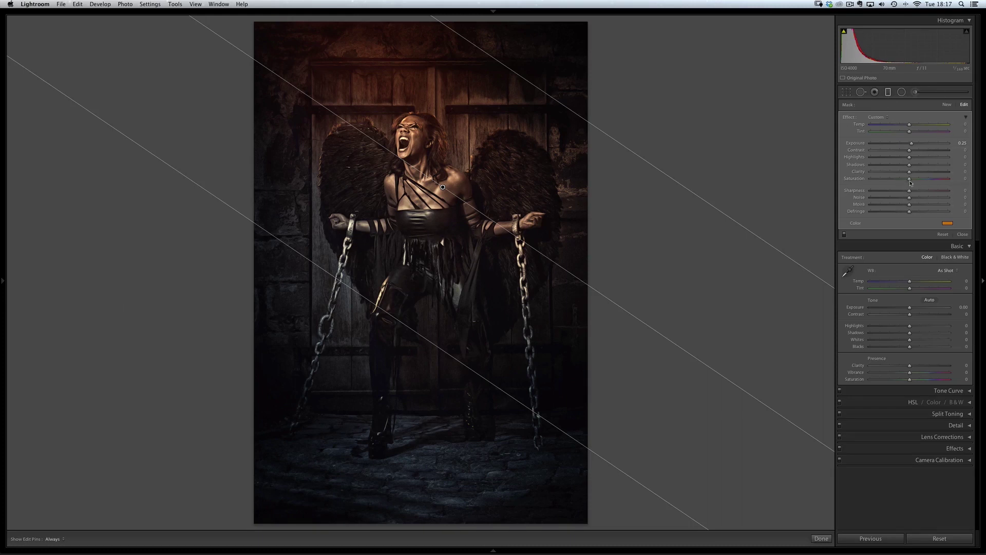
drag(909, 179, 932, 181)
Add a new cyan-tinted graduated filter drawn up from the bottom of the photo.
click(947, 104)
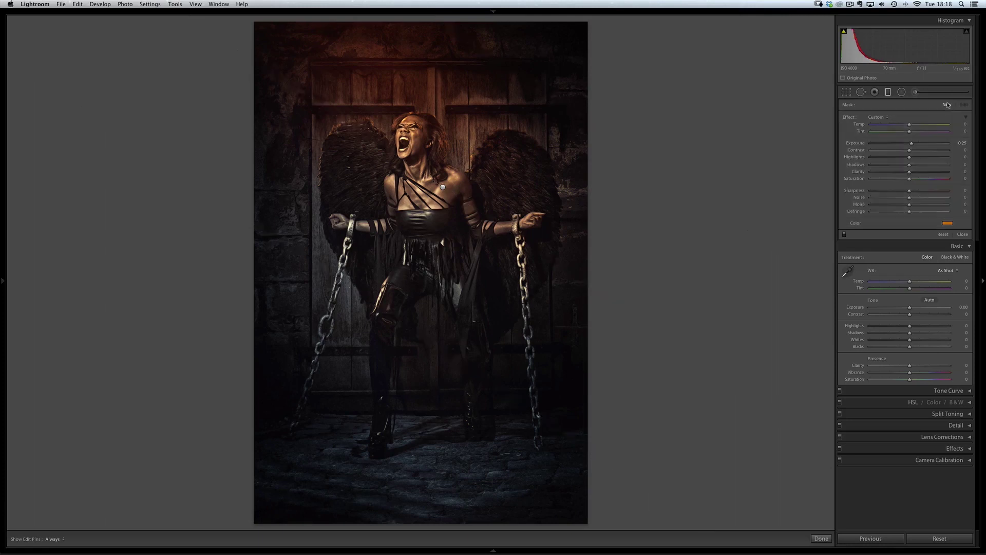
click(947, 224)
click(862, 227)
drag(861, 226, 866, 231)
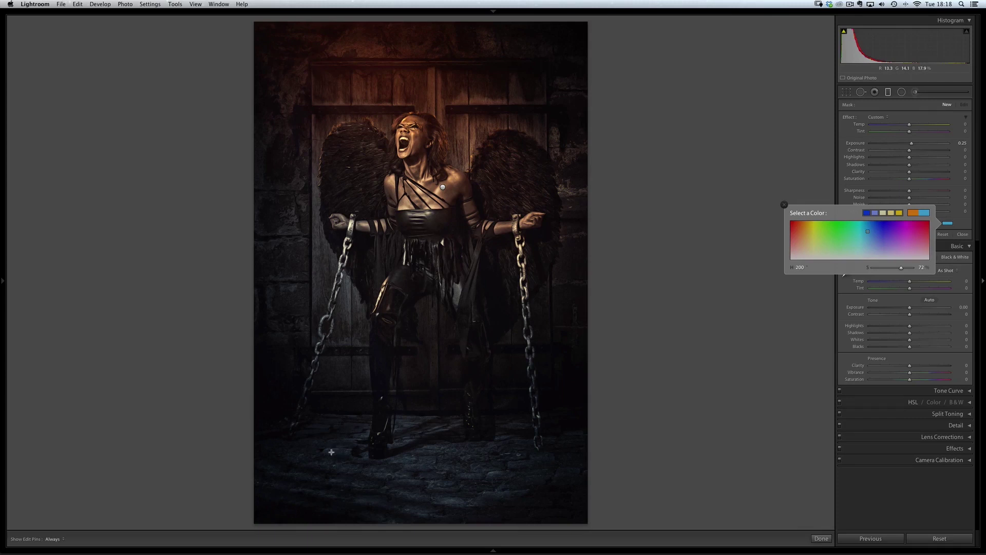
drag(330, 452, 490, 174)
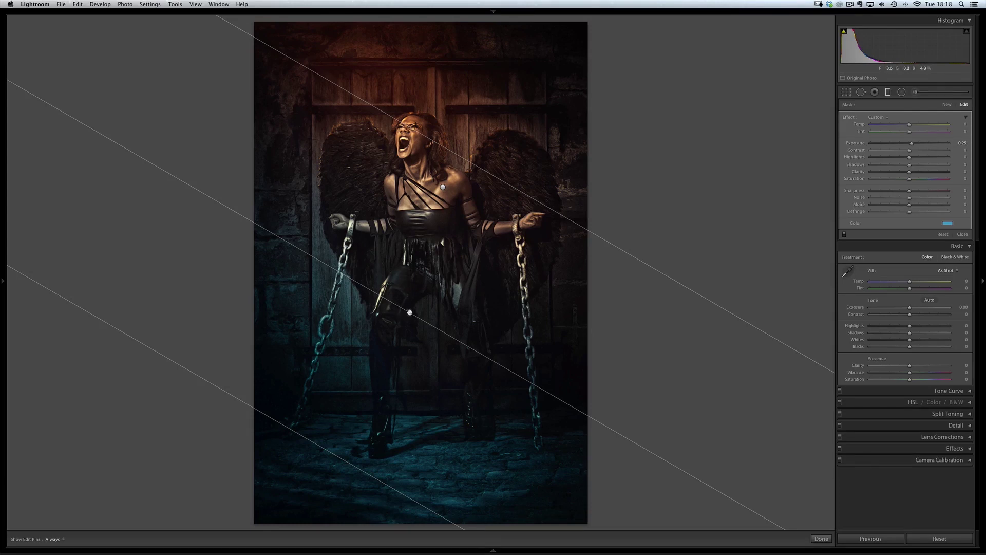
Adjust the cyan filter's position, angle and transition width over the floor.
drag(409, 312, 383, 348)
drag(453, 203, 469, 169)
mouse_move(431, 354)
mouse_down()
mouse_move(437, 341)
mouse_move(432, 354)
mouse_up()
drag(472, 162, 460, 208)
drag(382, 349, 369, 370)
Change the filter's tint to a soft teal (hue 164, saturation 58) and return to Photoshop.
click(947, 225)
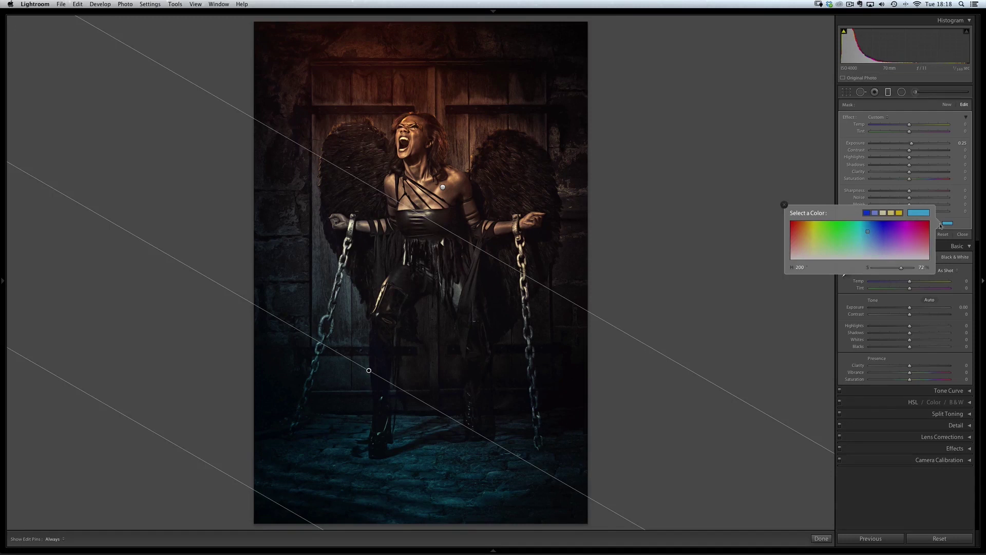
click(860, 241)
mouse_move(852, 234)
mouse_down()
mouse_move(855, 244)
mouse_move(854, 233)
mouse_up()
key(Return)
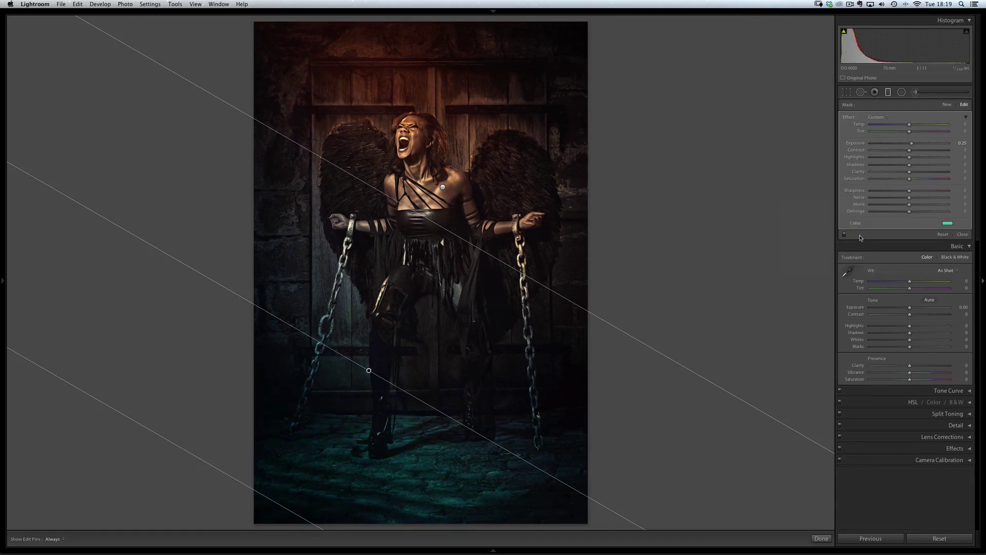
click(947, 224)
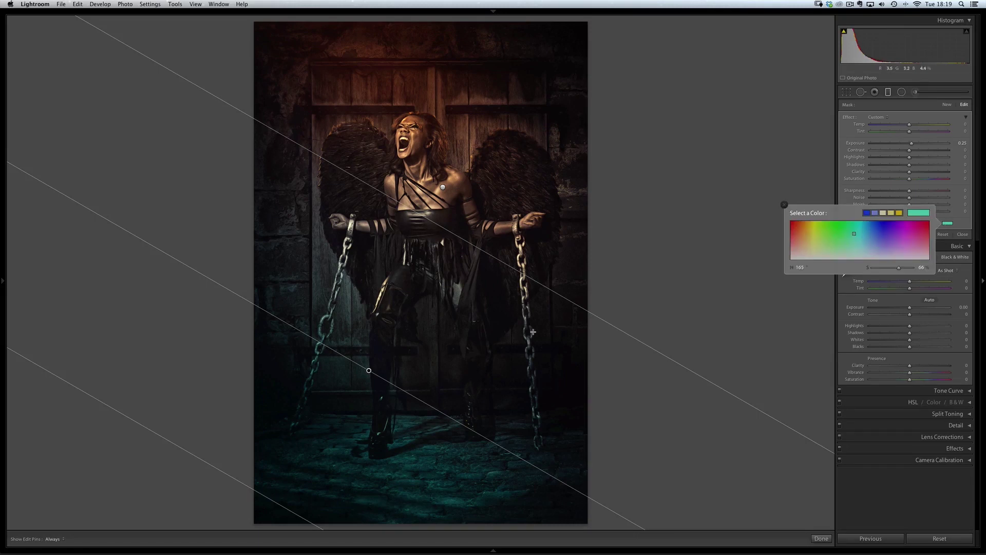
mouse_move(854, 233)
mouse_down()
mouse_move(842, 235)
mouse_move(853, 236)
mouse_up()
key(Return)
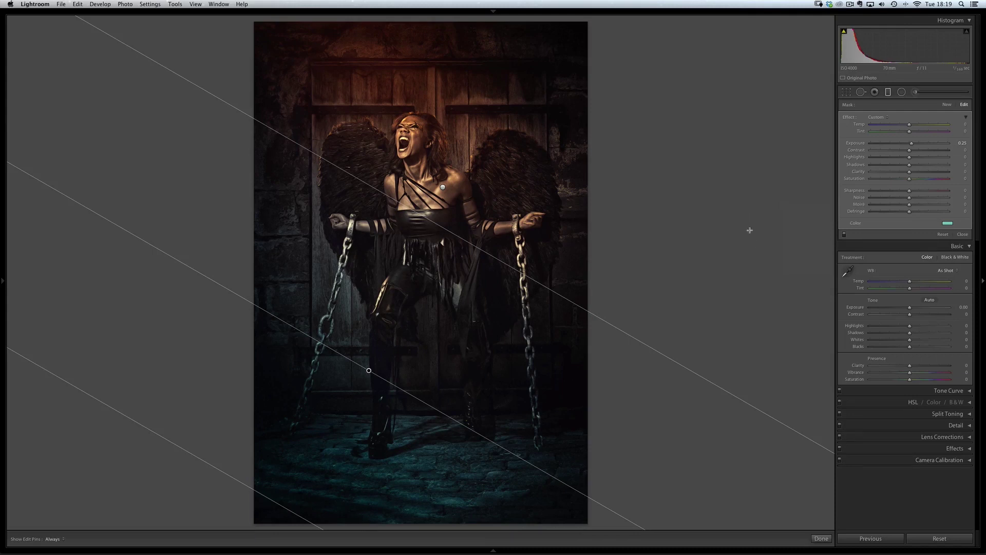
key(super+Tab)
key(super+Tab)
key(super+Tab)
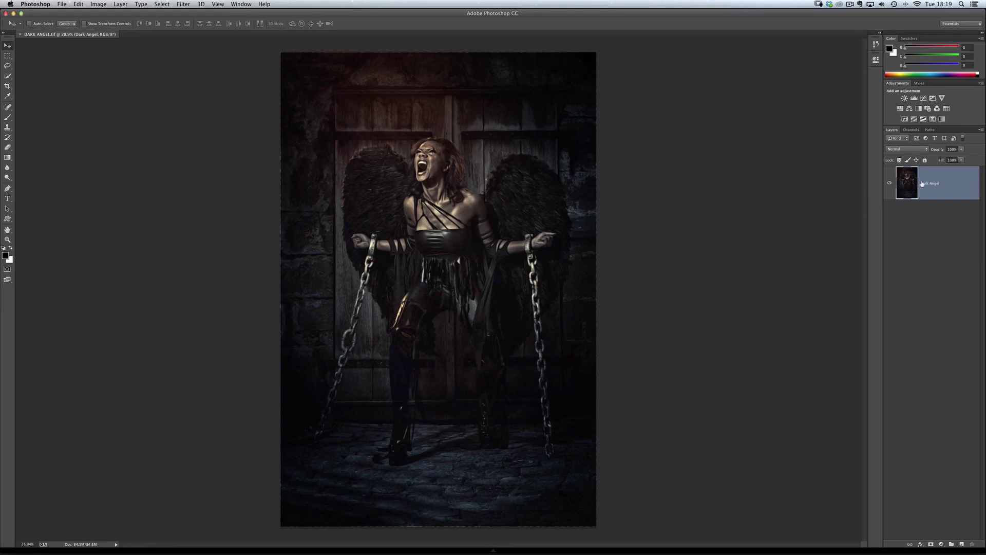
Convert the Dark Angel layer with Filter > Convert for Smart Filters.
click(185, 5)
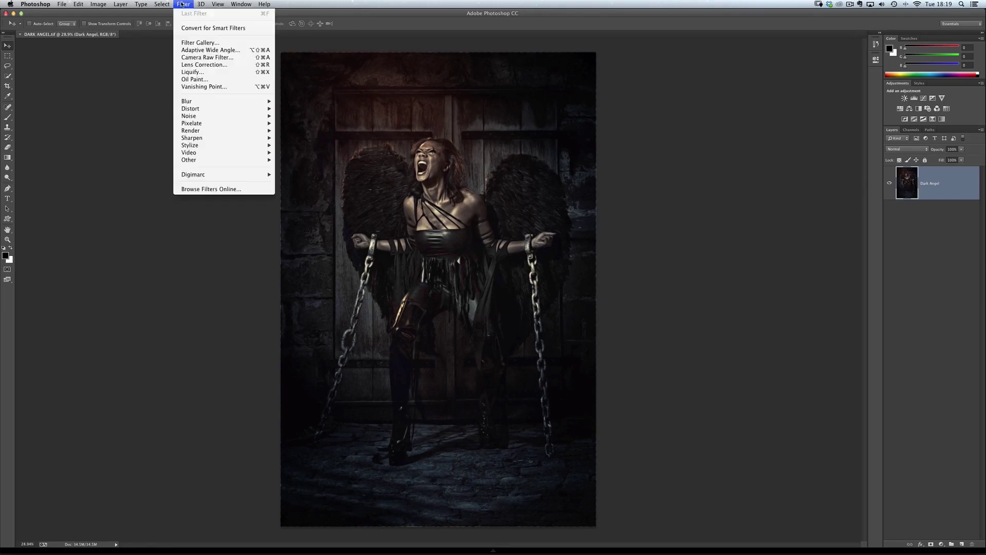
click(206, 29)
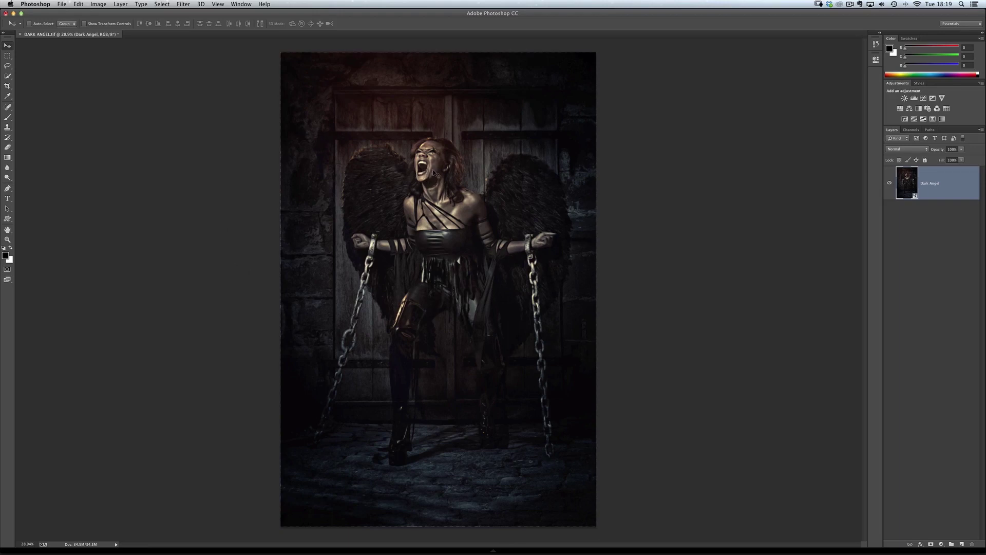
click(183, 5)
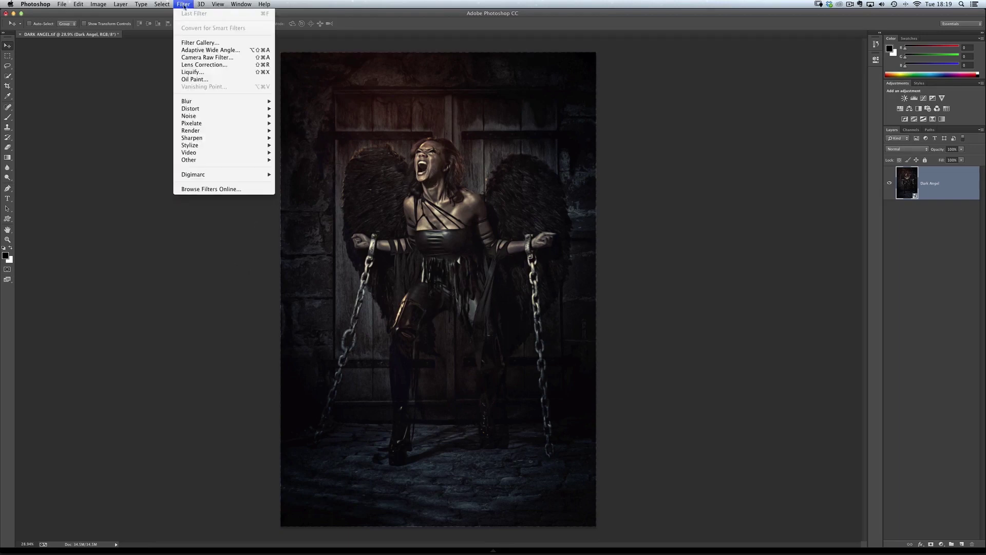
Launch the Camera Raw Filter and enlarge its window.
click(217, 57)
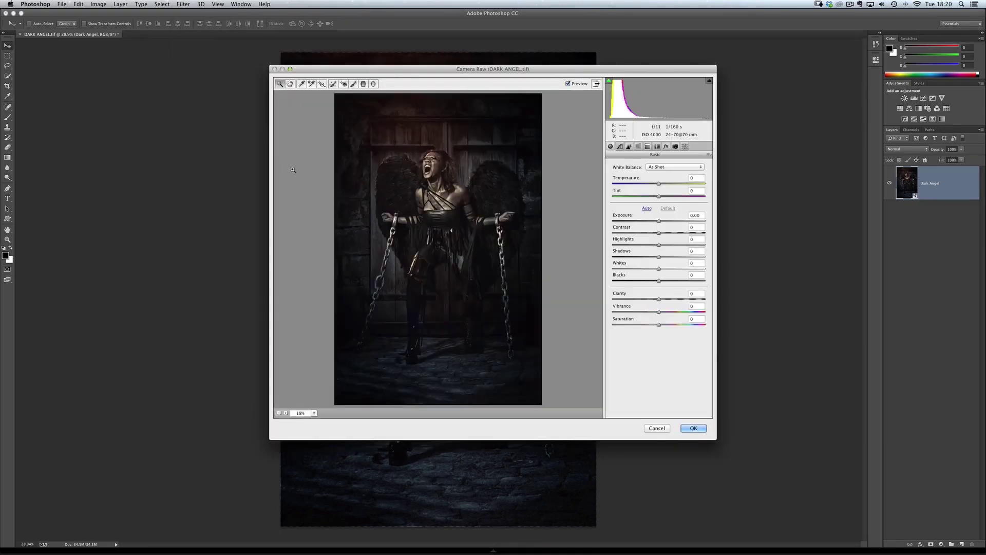
drag(339, 77, 260, 37)
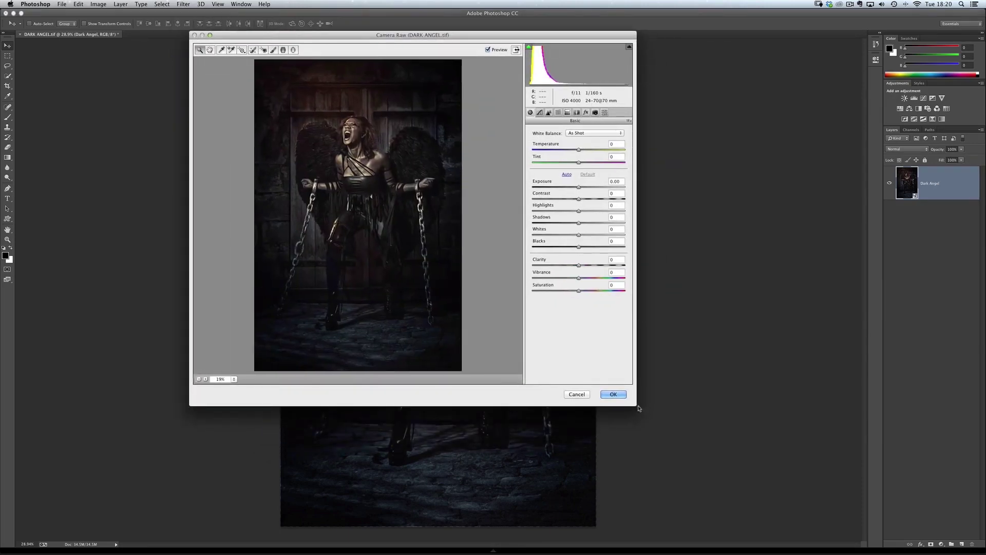
drag(635, 405, 740, 514)
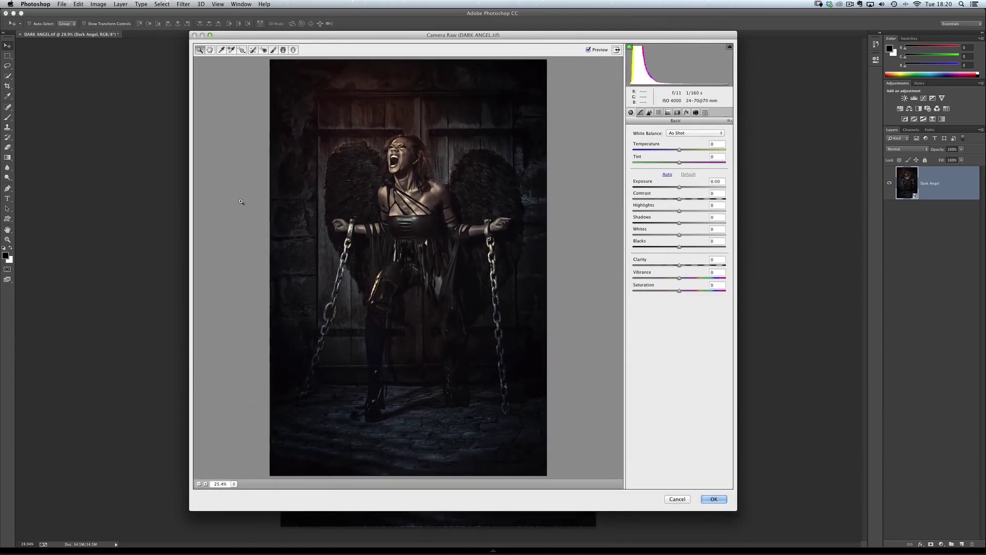
drag(235, 36, 222, 24)
drag(723, 496, 742, 523)
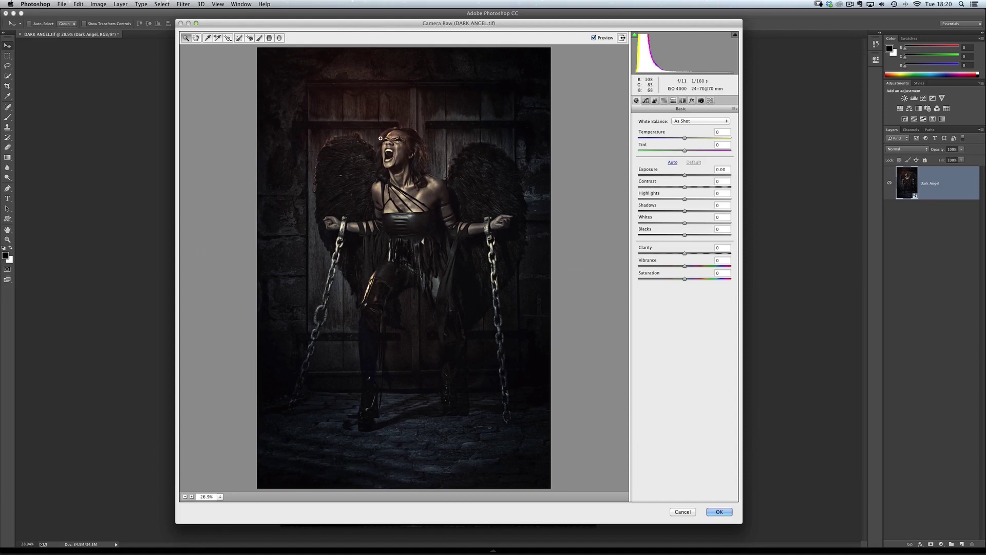
Add an orange-tinted graduated filter from the top right toward the waist.
click(269, 38)
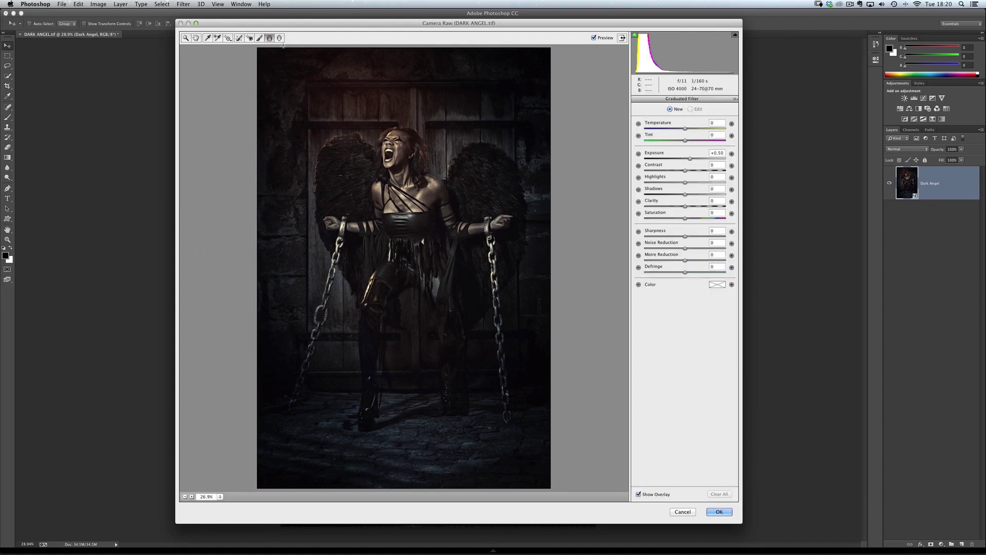
click(726, 289)
drag(424, 186, 417, 181)
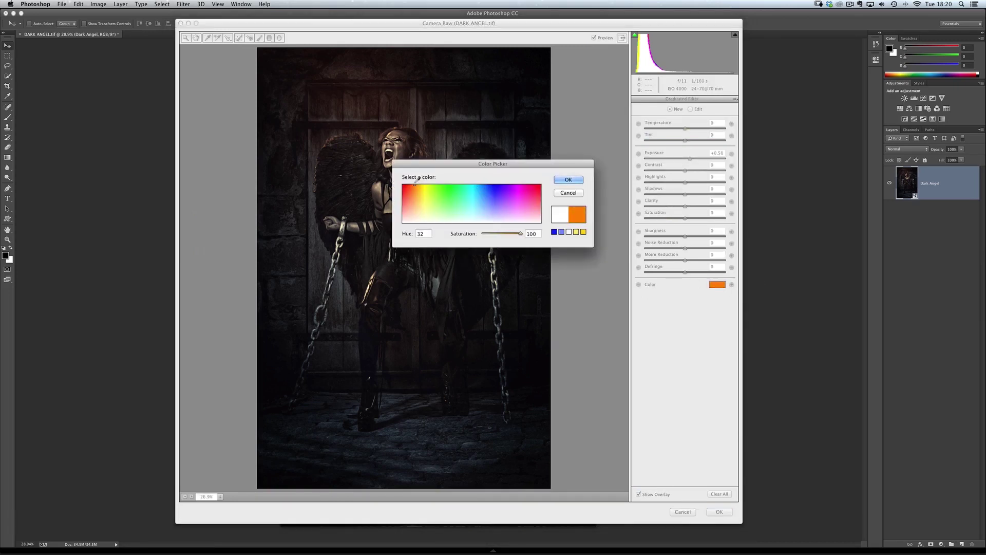
key(Return)
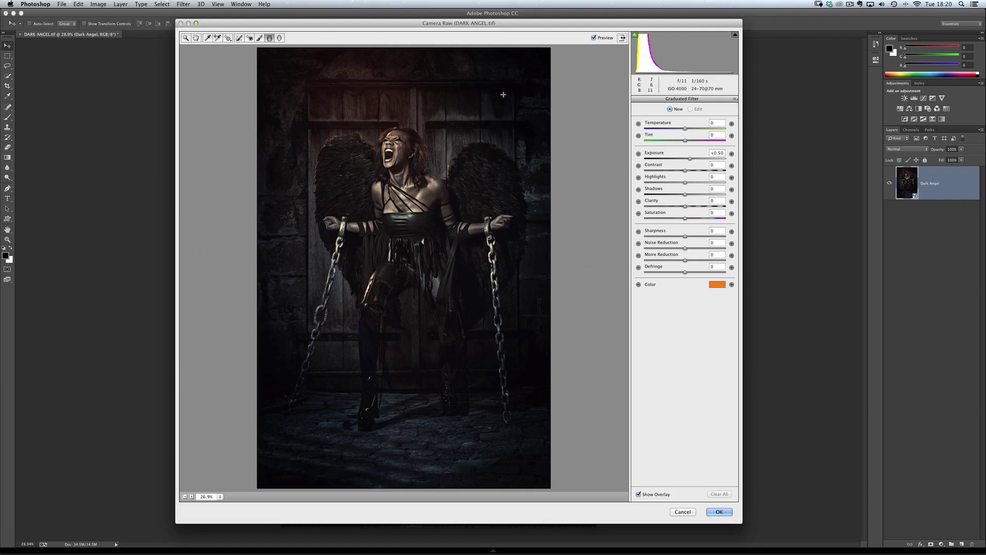
drag(503, 95, 401, 249)
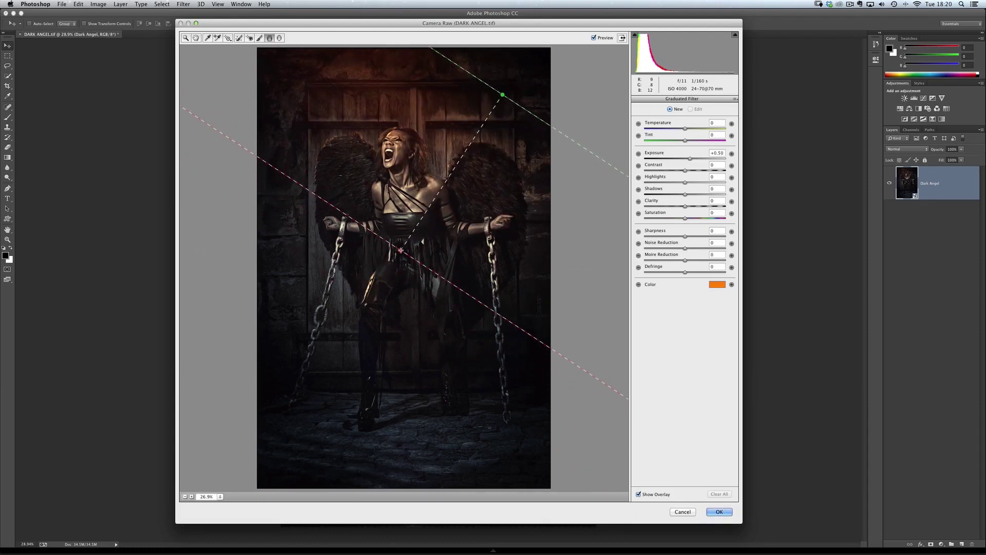
Add a blue-tinted graduated filter rising from the bottom left toward the waist.
click(670, 109)
click(717, 285)
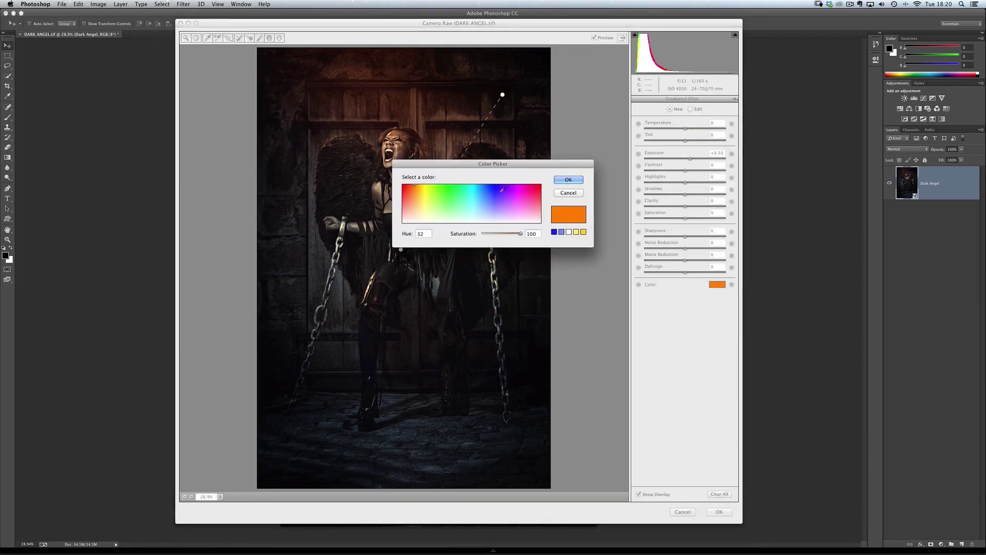
click(477, 196)
drag(477, 195, 483, 197)
click(569, 179)
drag(292, 458, 424, 246)
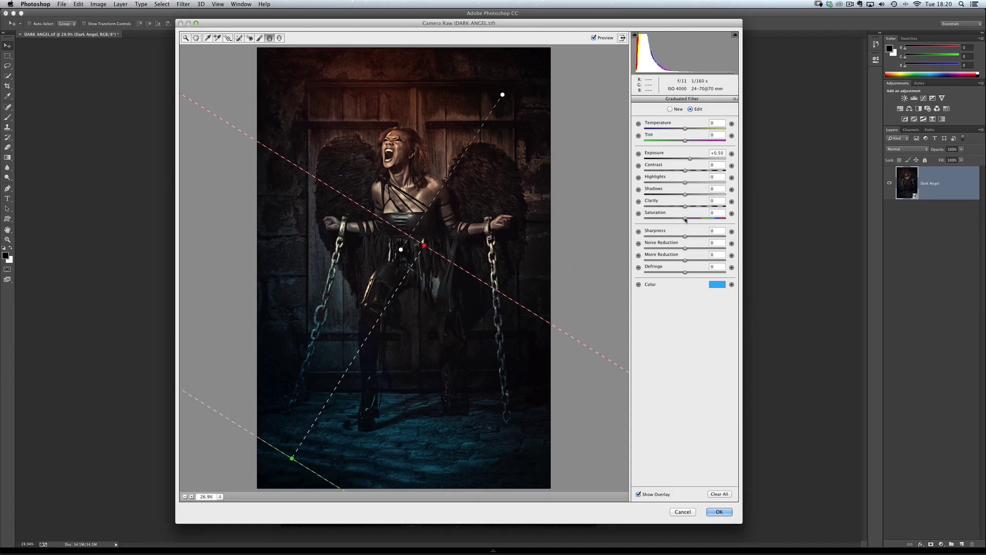
Raise the blue filter's saturation to +100, hide the overlay, and apply Camera Raw.
drag(685, 219, 720, 218)
click(638, 494)
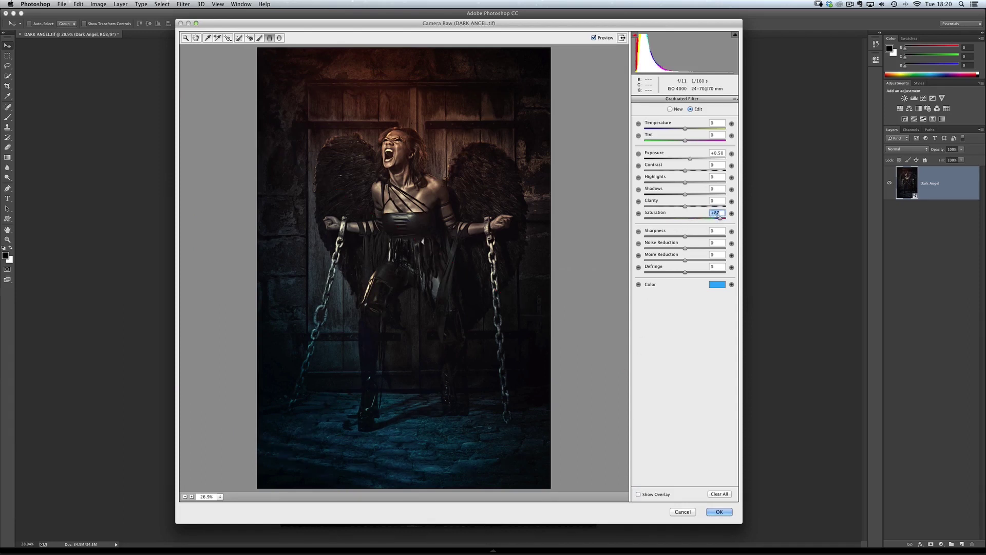
drag(720, 218, 727, 218)
click(719, 511)
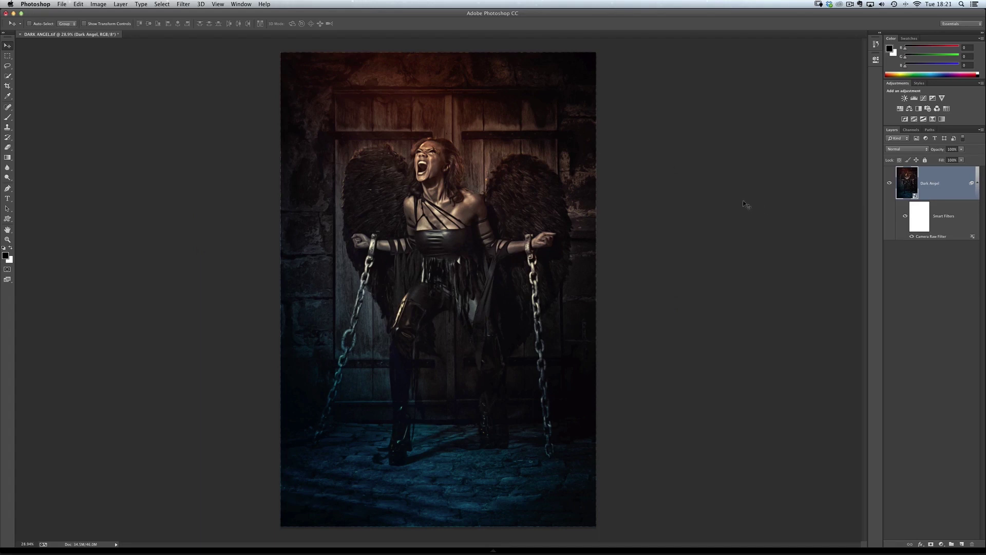
Reopen the Camera Raw smart filter and move the orange and blue gradient edges.
double_click(939, 238)
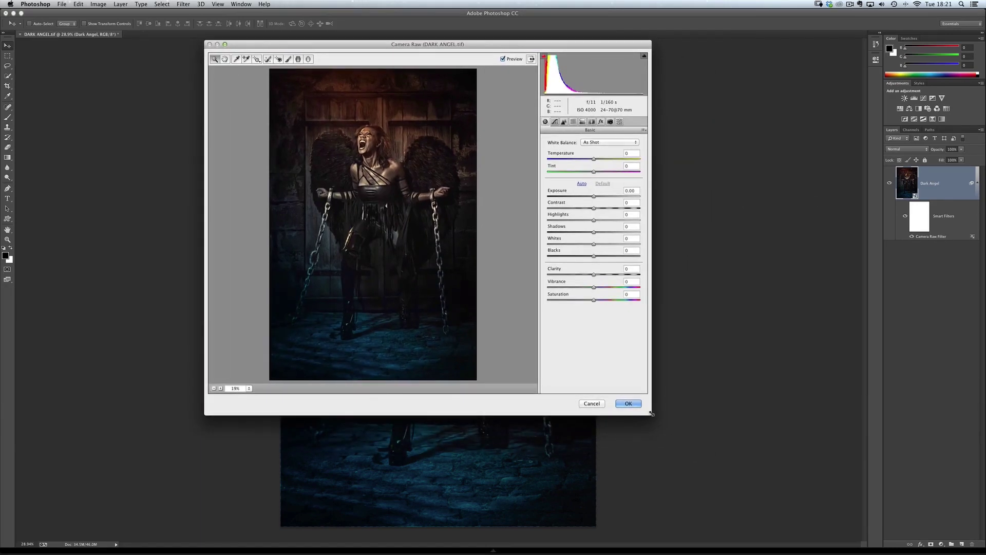
drag(651, 413, 726, 516)
click(300, 60)
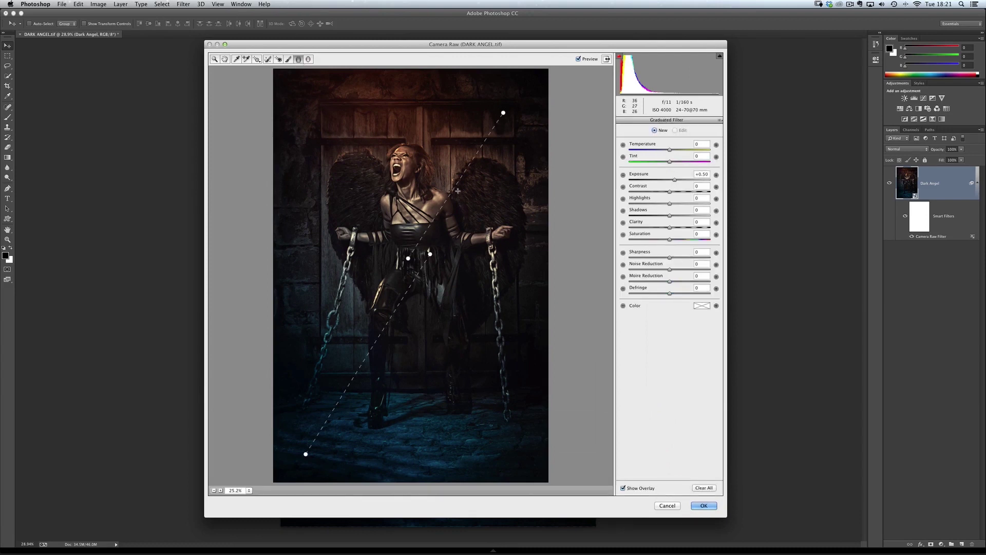
click(504, 114)
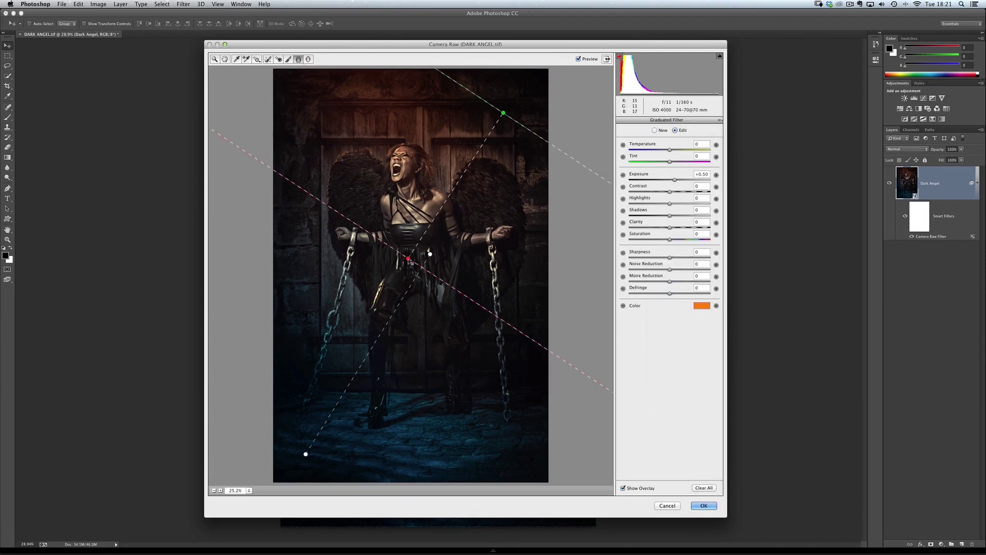
mouse_move(411, 260)
mouse_down()
mouse_move(433, 226)
mouse_move(434, 268)
mouse_move(430, 257)
mouse_up()
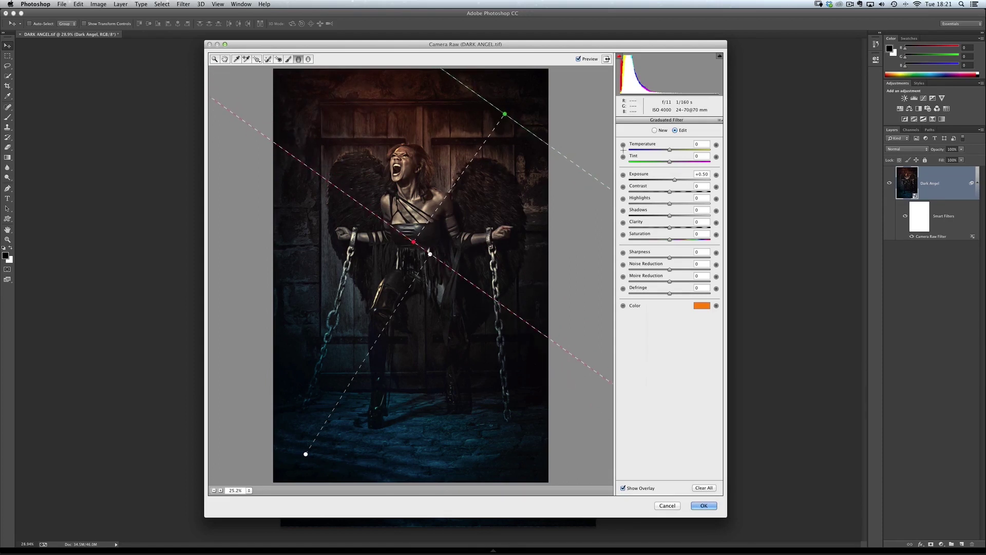
click(306, 453)
drag(434, 257, 420, 281)
Change the lower gradient's tint to a lighter cyan and reapply the filter.
click(701, 306)
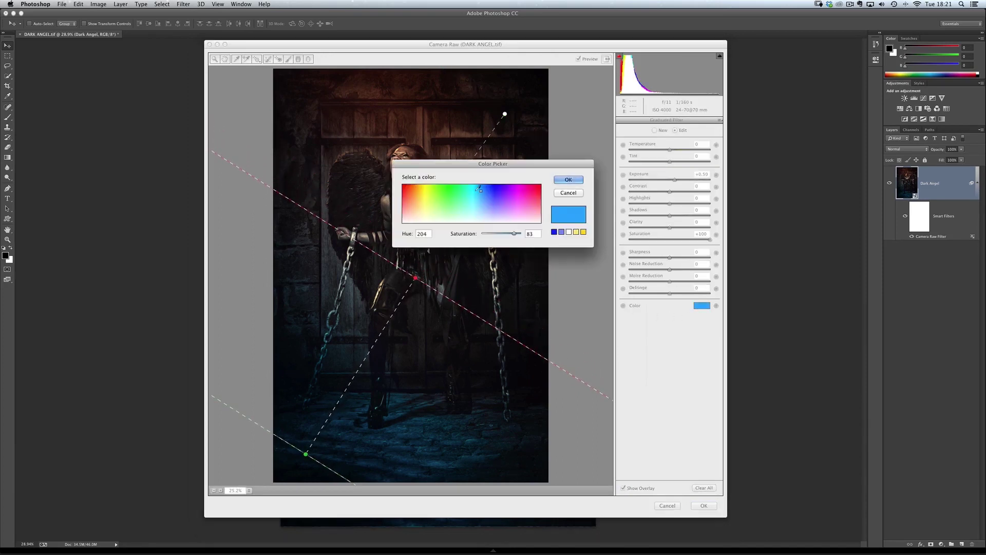
drag(447, 203, 476, 193)
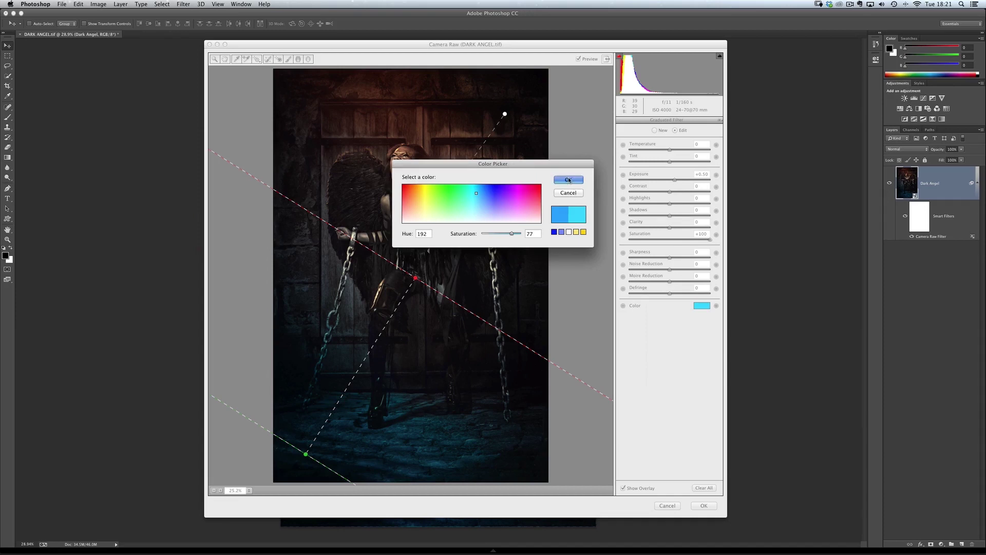
click(568, 179)
click(704, 506)
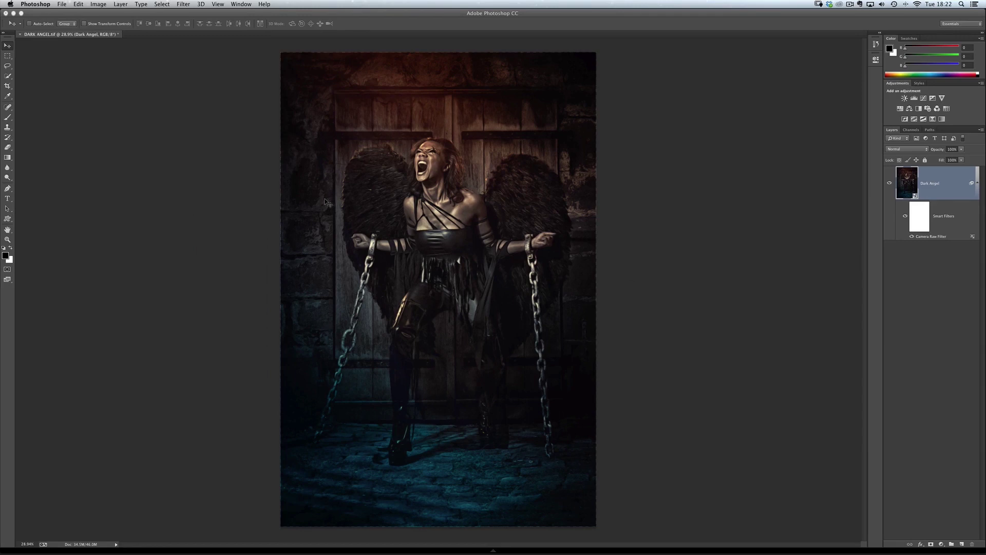
Switch from Photoshop to Safari, showing The Russell Brown Show page.
key(super+Tab)
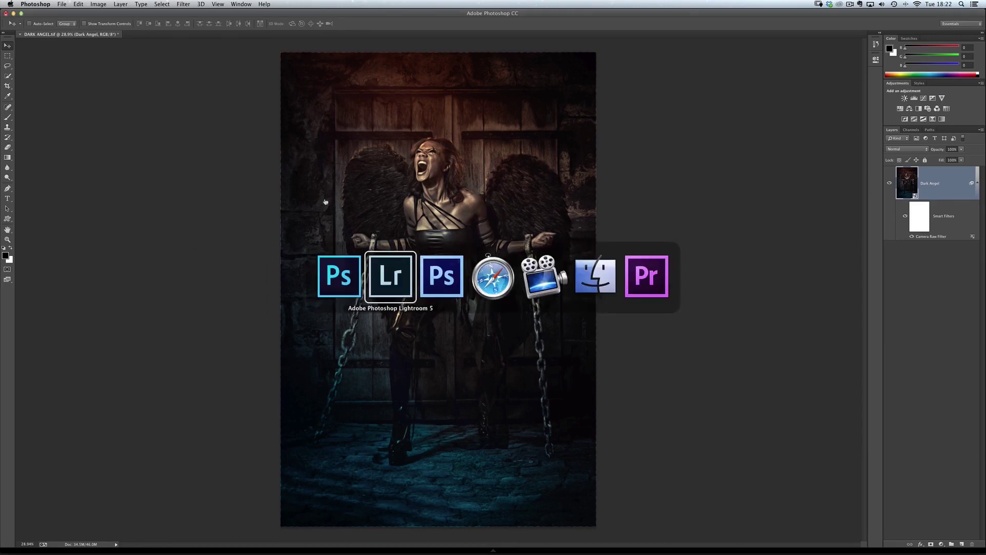
key(super+Tab)
key(super+Tab)
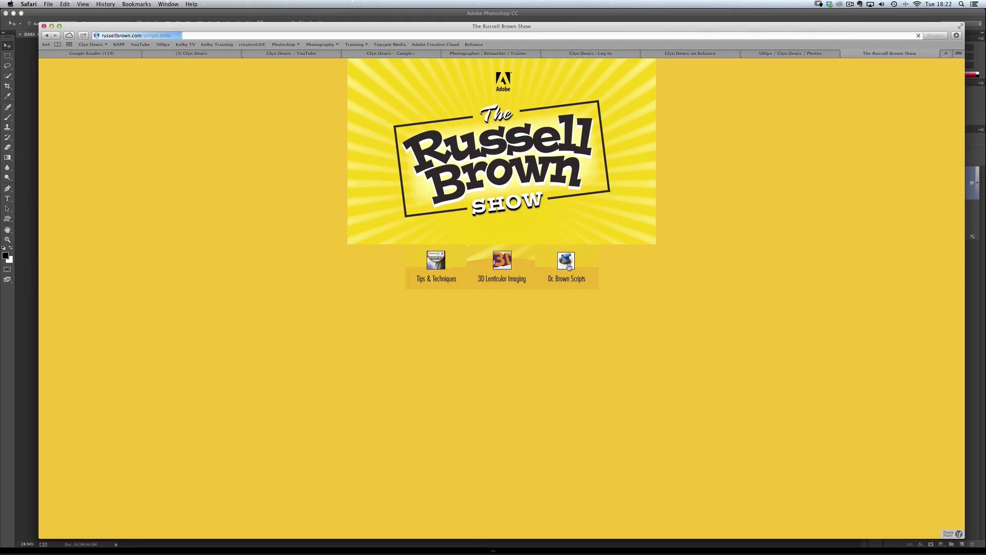
Open the Dr. Brown Scripts page and scroll down through its scripts and panels.
click(563, 266)
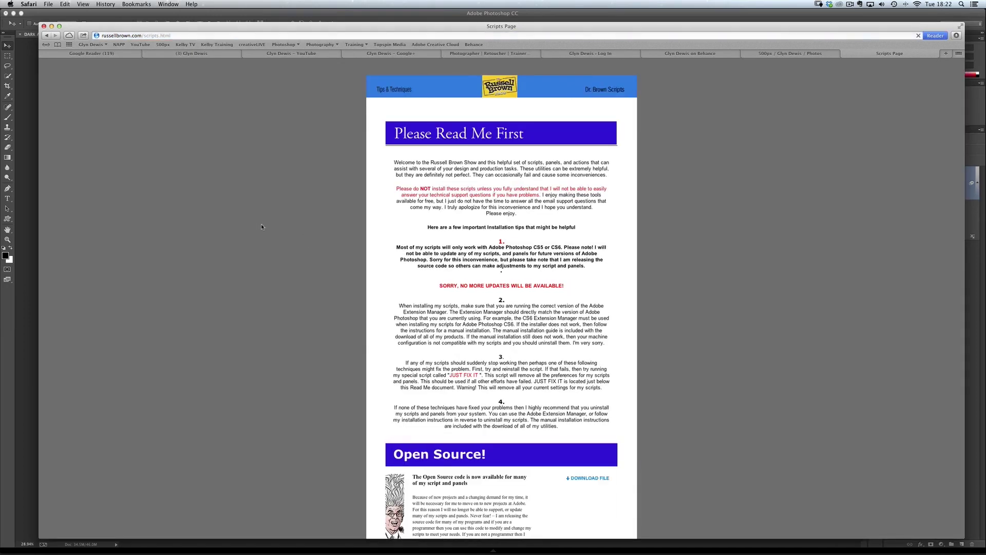
scroll(261, 223, down, 10)
scroll(266, 231, down, 10)
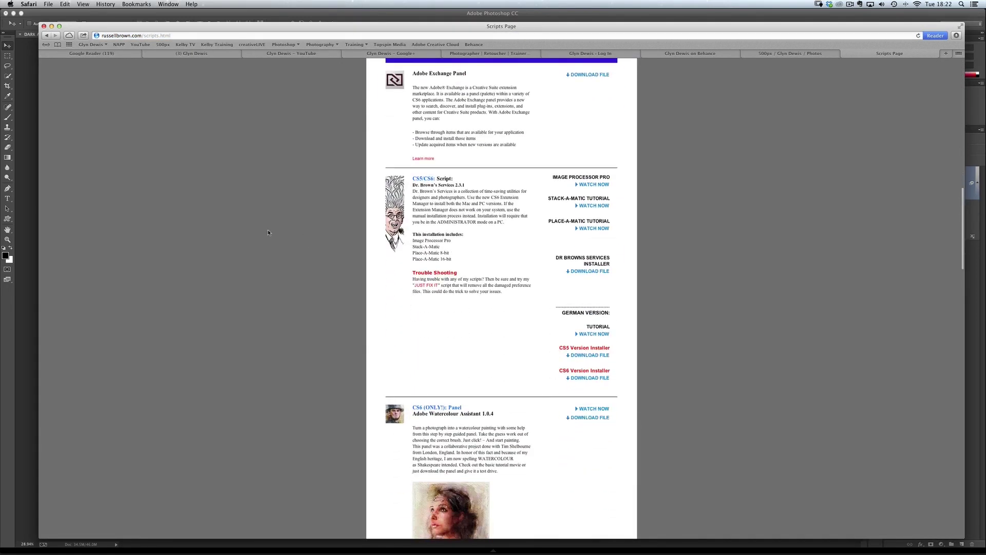
scroll(267, 234, down, 15)
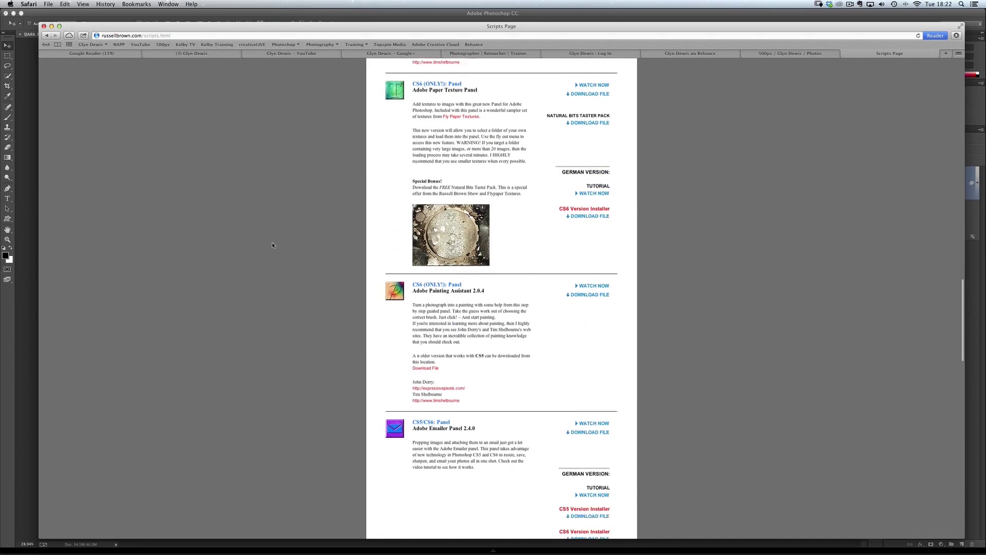
scroll(272, 240, down, 3)
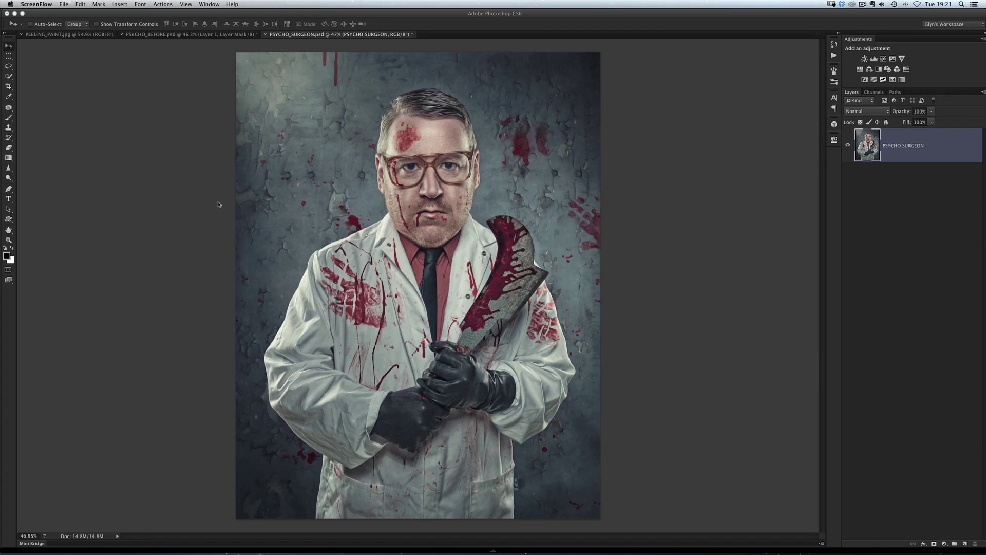
Return to Photoshop and bring up the PSYCHO_BEFORE.psd document.
click(197, 36)
click(194, 35)
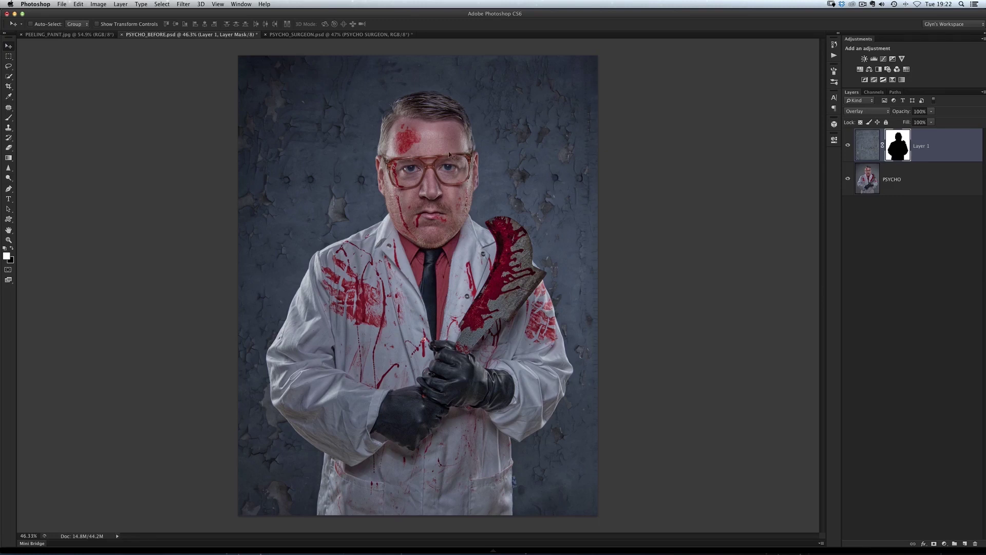
Toggle Layer 1's mask off and on, compare the texture hidden and shown, and zoom on the face.
shift+click(898, 147)
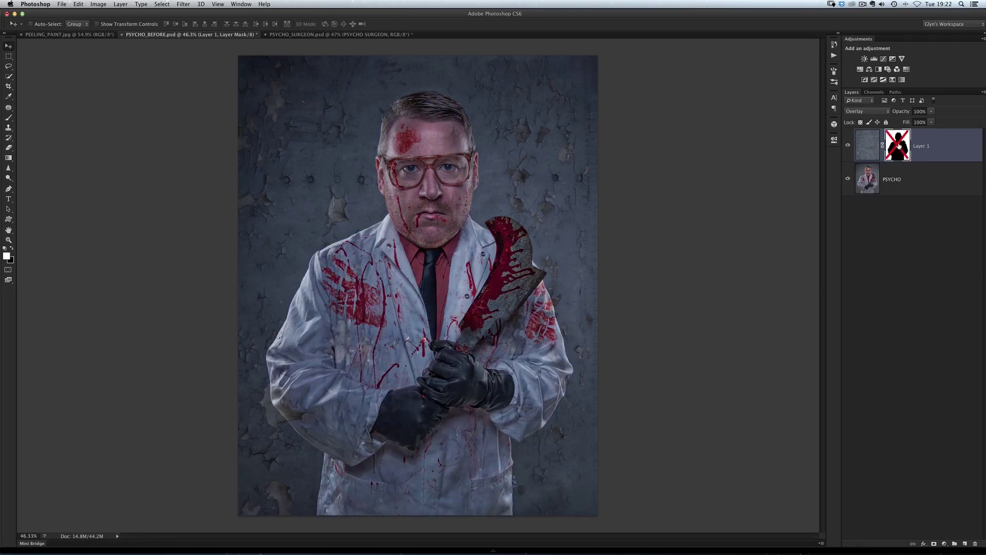
shift+click(899, 147)
click(848, 146)
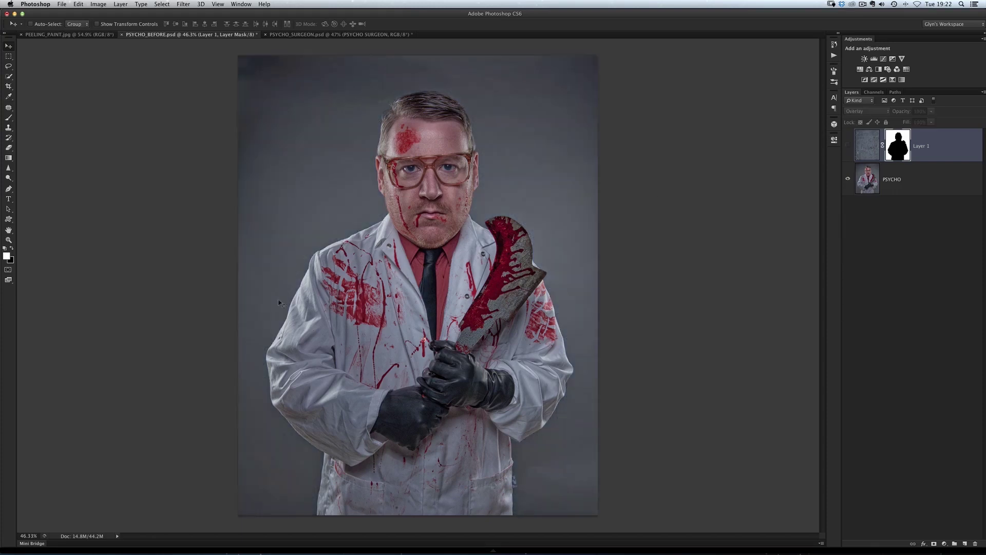
click(848, 147)
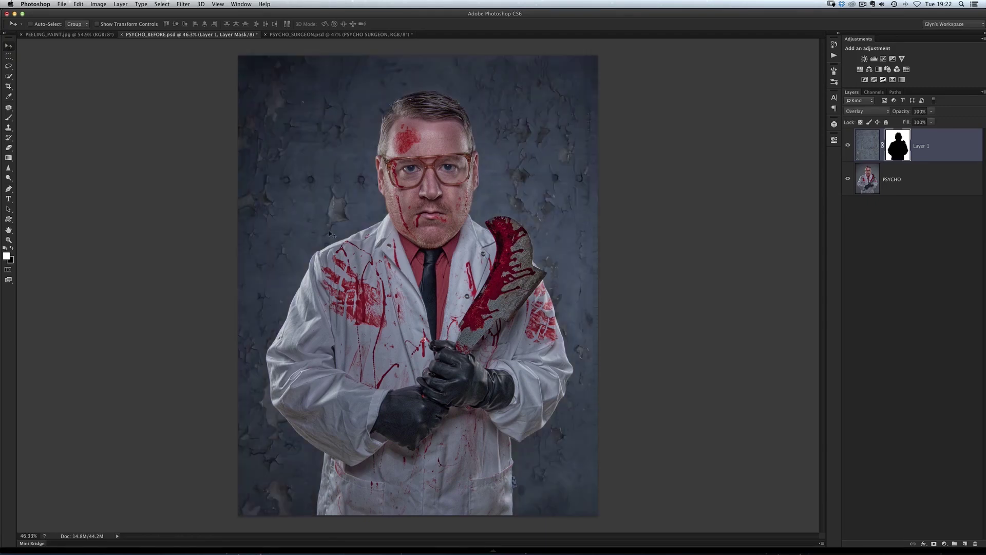
drag(439, 175, 461, 194)
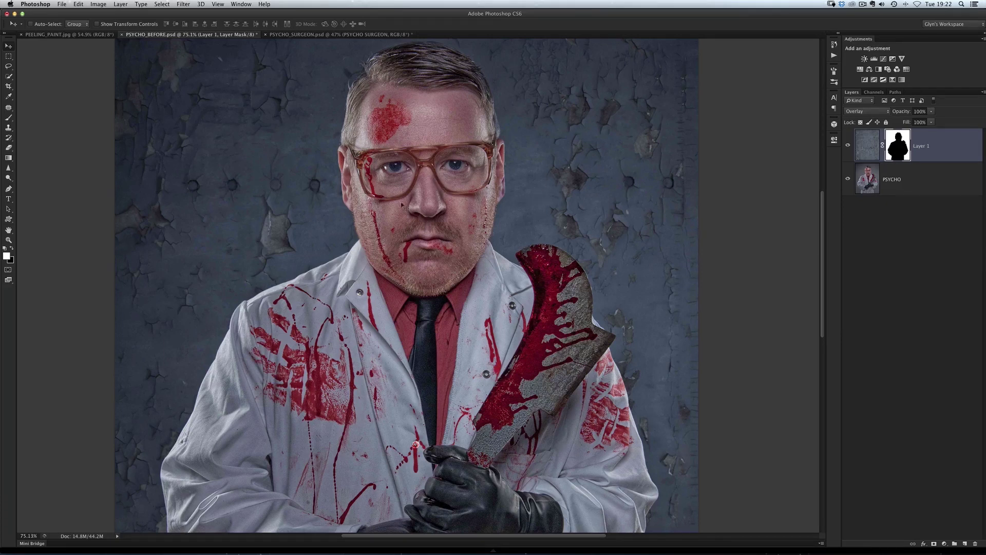
scroll(411, 203, down, 4)
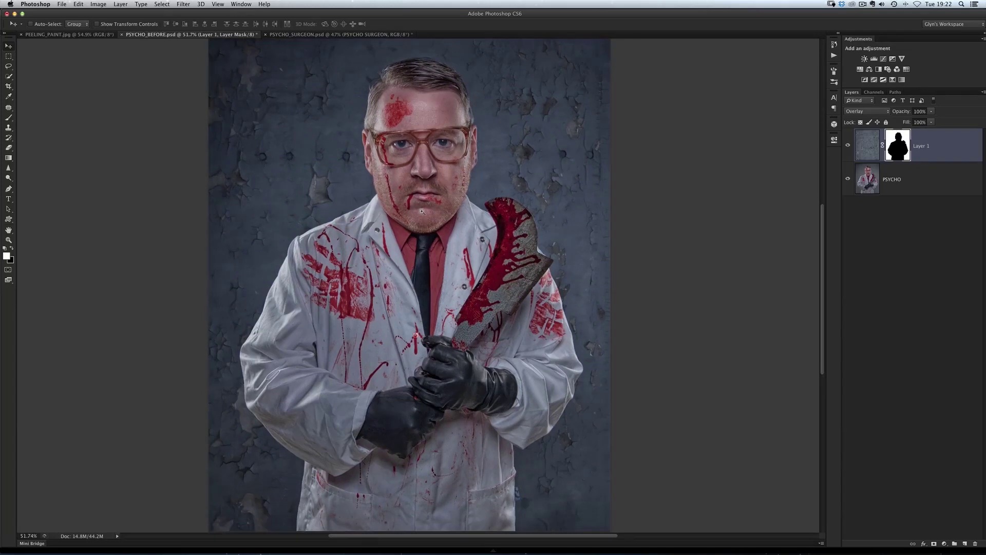
scroll(421, 210, down, 1)
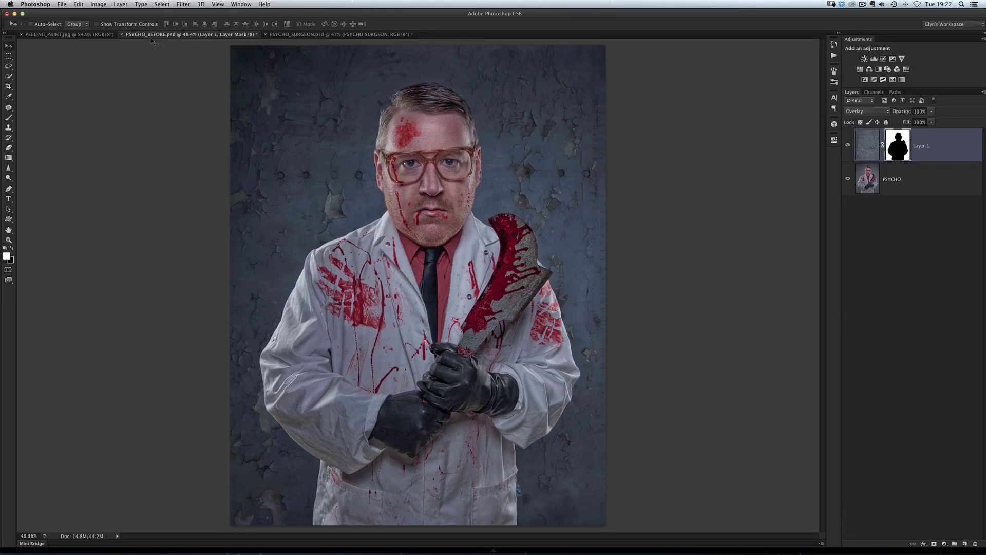
Drag PEELING_PAINT.jpg into PSYCHO_BEFORE as Layer 2 and scale it to cover the canvas.
click(86, 34)
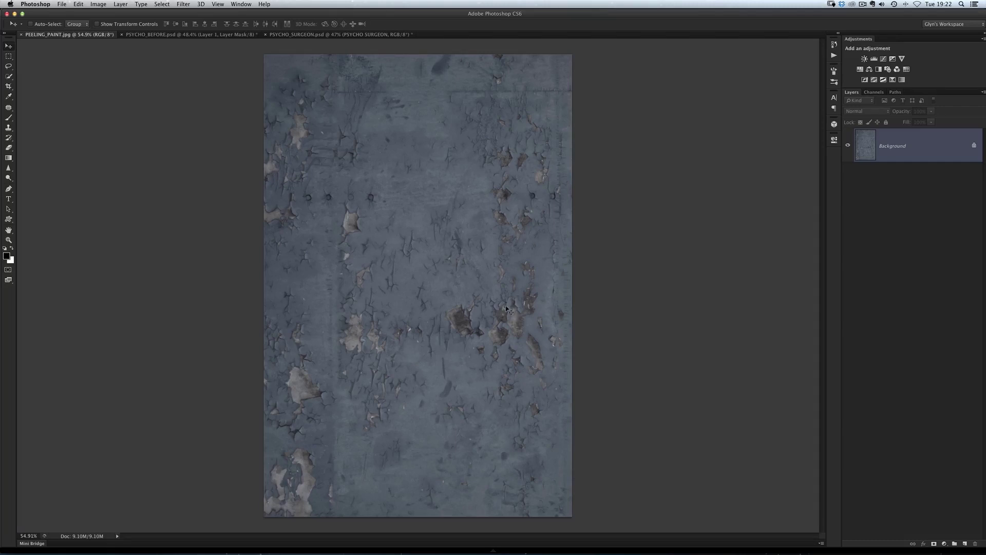
mouse_move(431, 256)
mouse_down()
mouse_move(379, 186)
mouse_move(212, 26)
mouse_move(204, 49)
mouse_move(264, 135)
mouse_move(423, 241)
mouse_up()
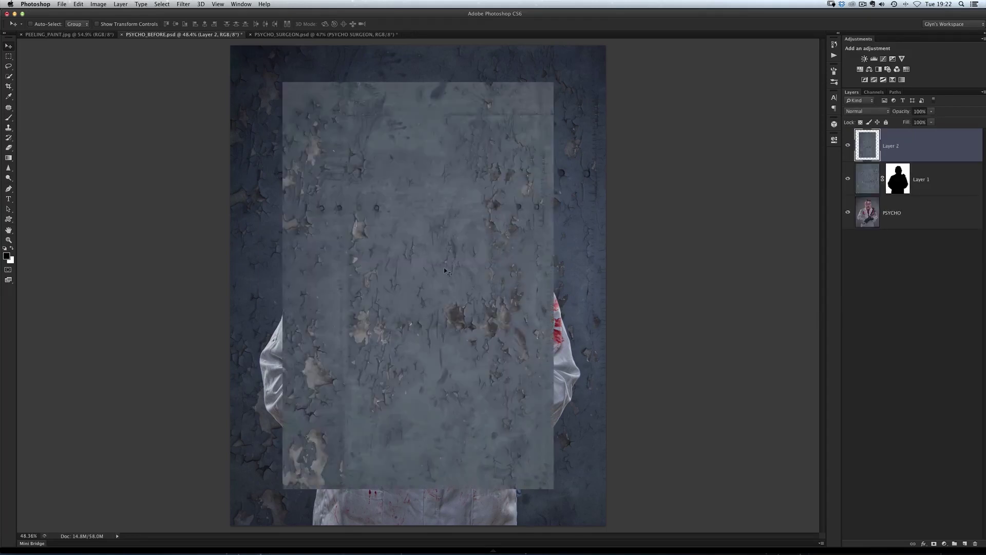
key(super+t)
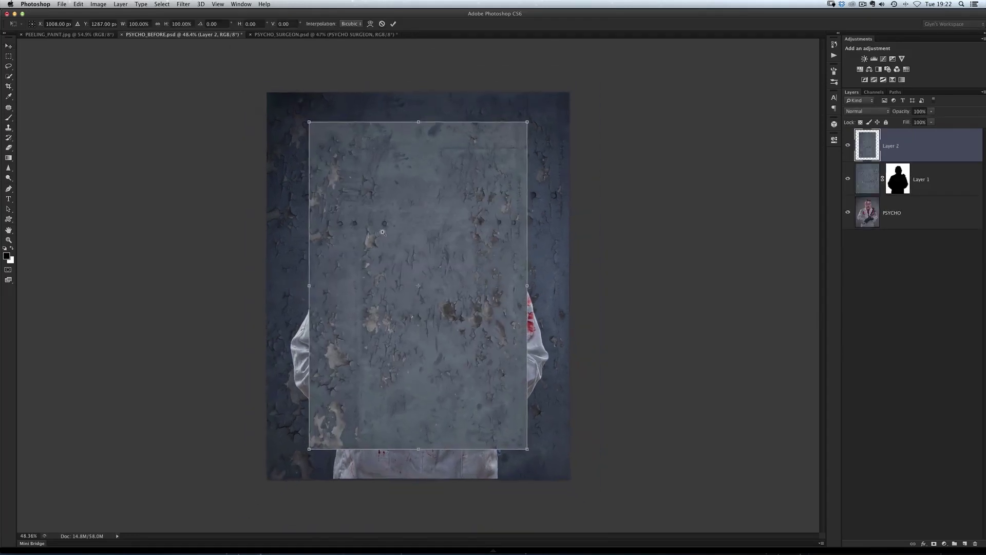
key(super+0)
drag(307, 120, 236, 67)
key(Return)
scroll(425, 224, up, 3)
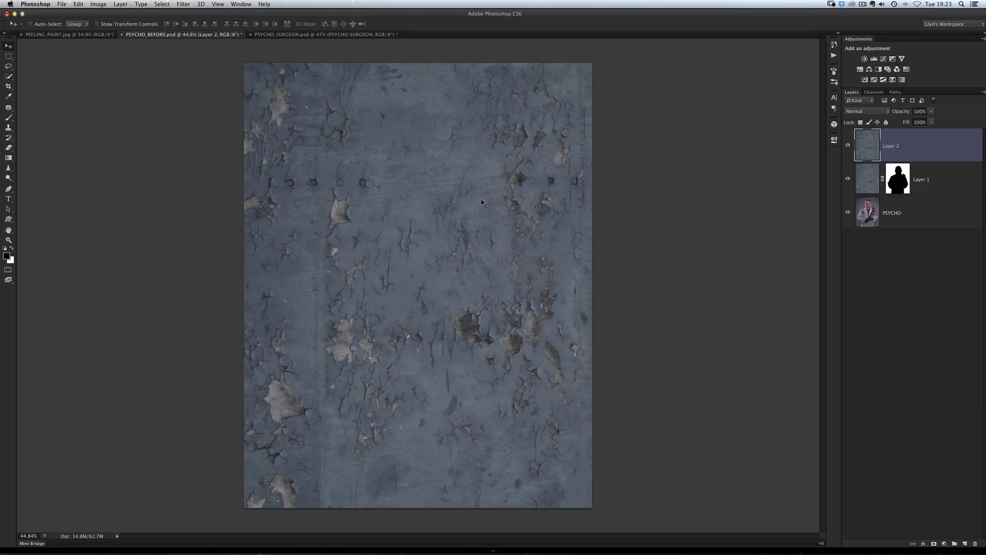
Apply Filter > Blur > Average to Layer 2, flattening it to one grey-blue colour.
click(184, 5)
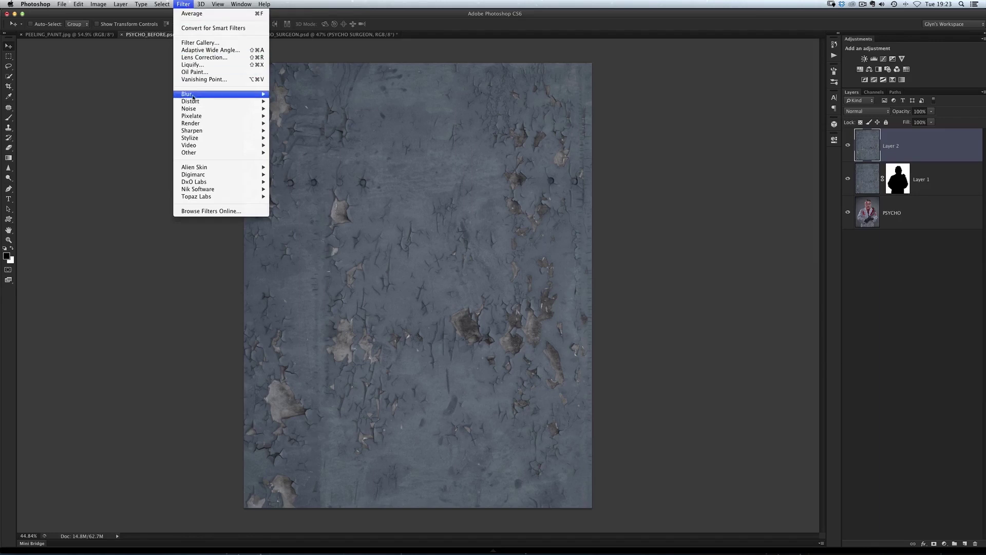
mouse_move(193, 96)
click(289, 125)
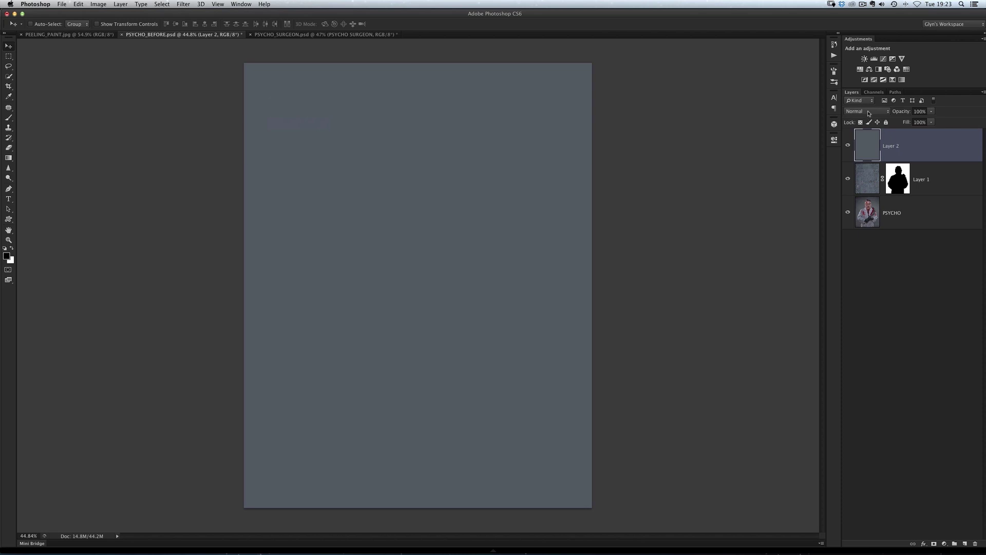
Change Layer 2's blend mode from Normal to Color.
click(870, 115)
click(860, 299)
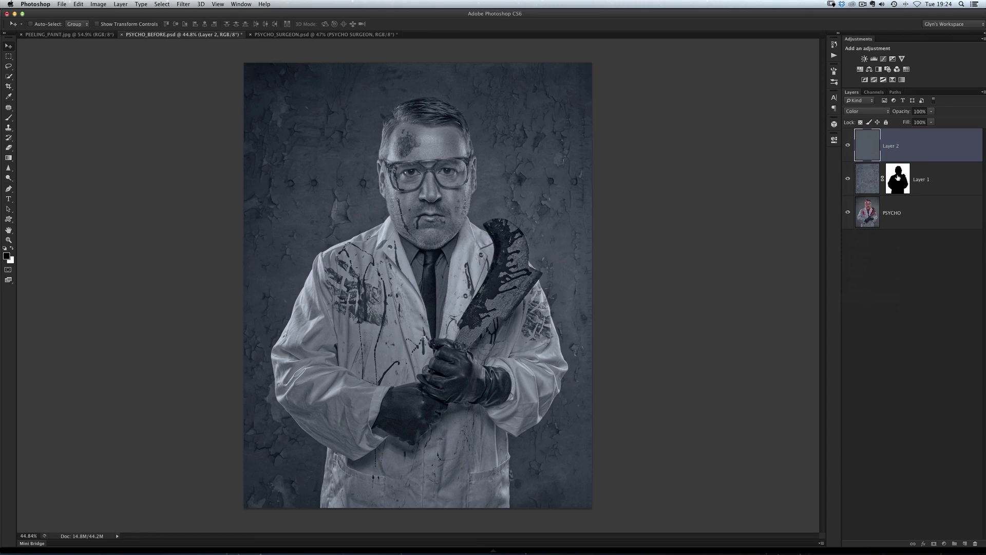
Alt-drag Layer 1's surgeon mask onto Layer 2 to duplicate it.
drag(898, 177, 904, 146)
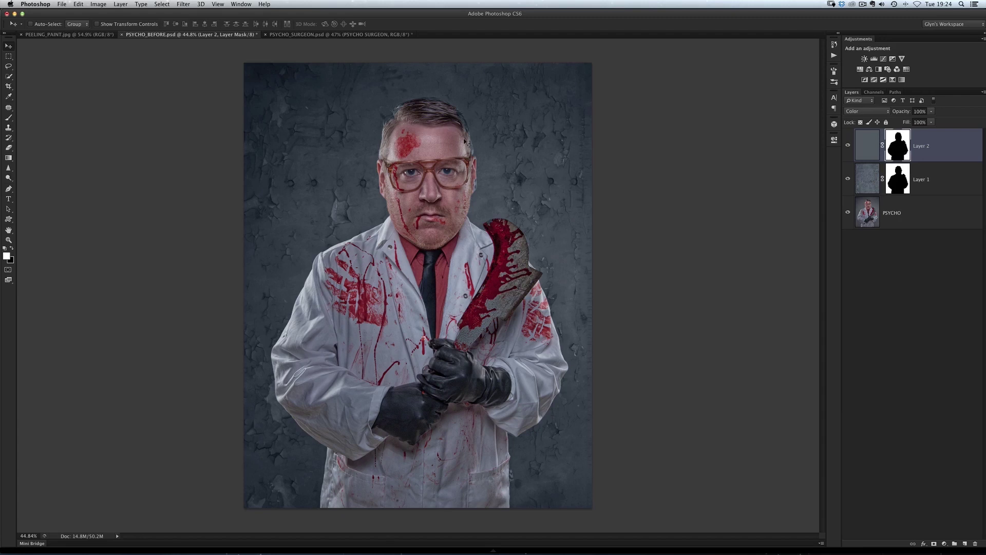
Invert Layer 2's mask with Image > Adjustments > Invert.
click(97, 5)
mouse_move(126, 28)
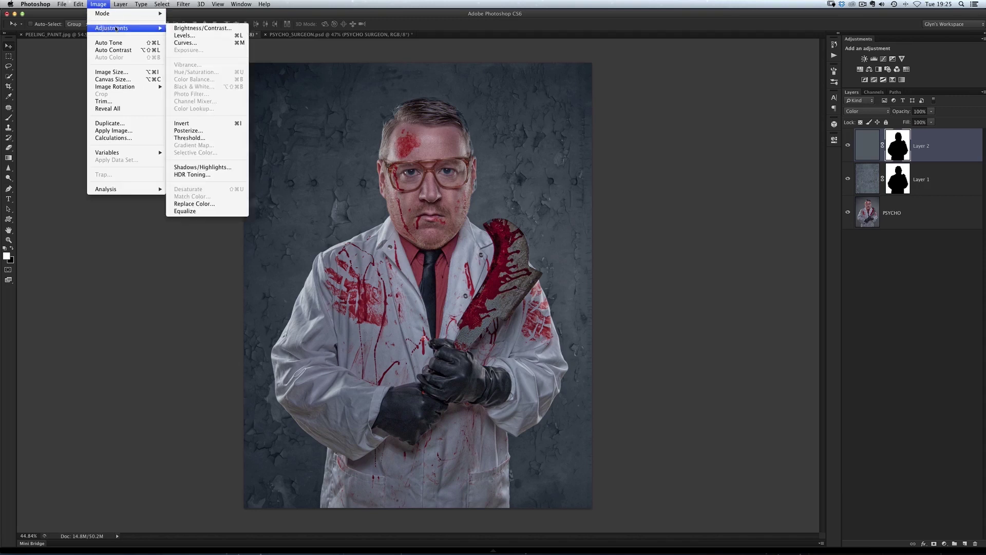
click(195, 124)
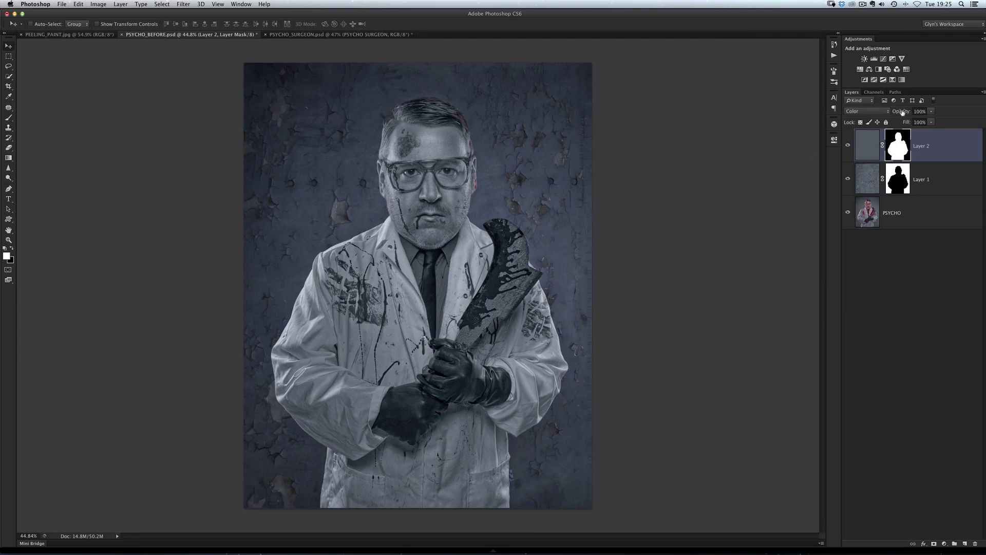
Set Layer 2's opacity to 30%.
drag(901, 112, 873, 112)
Zoom in on the surgeon's face and toggle Layer 2's 30% skin tint off and on, leaving it visible.
key(super+0)
click(449, 180)
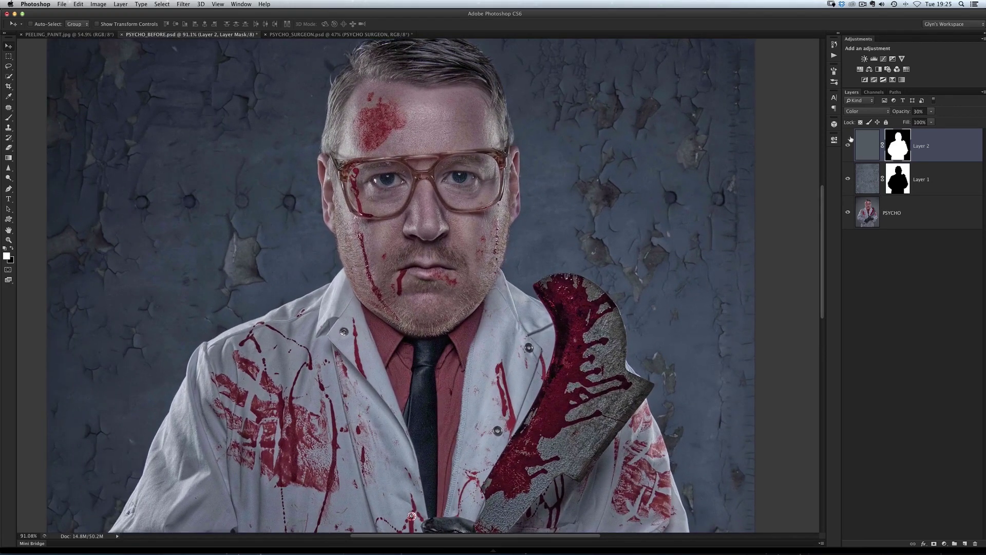
click(848, 146)
click(848, 147)
click(848, 148)
click(849, 149)
click(848, 147)
click(848, 148)
Fit the whole composite to the window with the Hand tool.
click(9, 231)
double_click(9, 231)
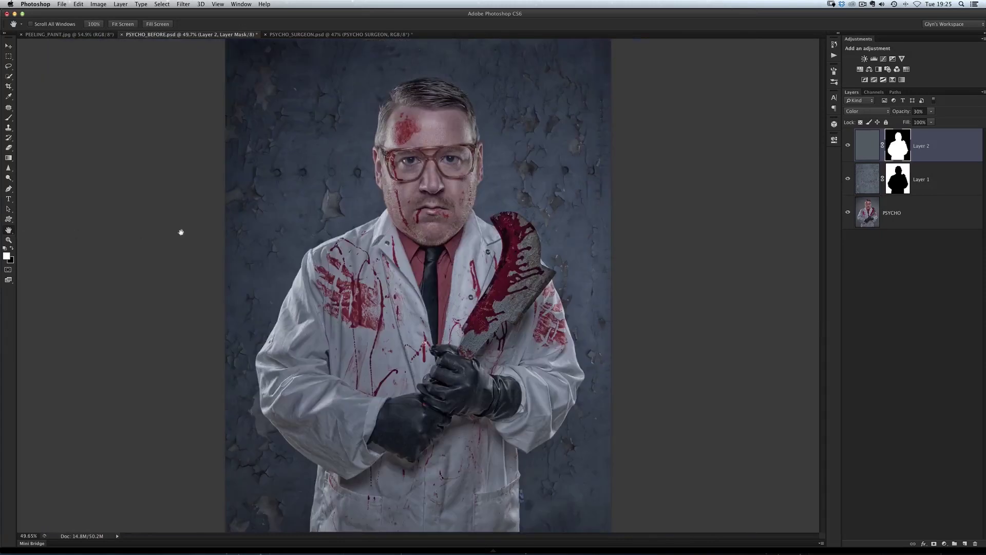